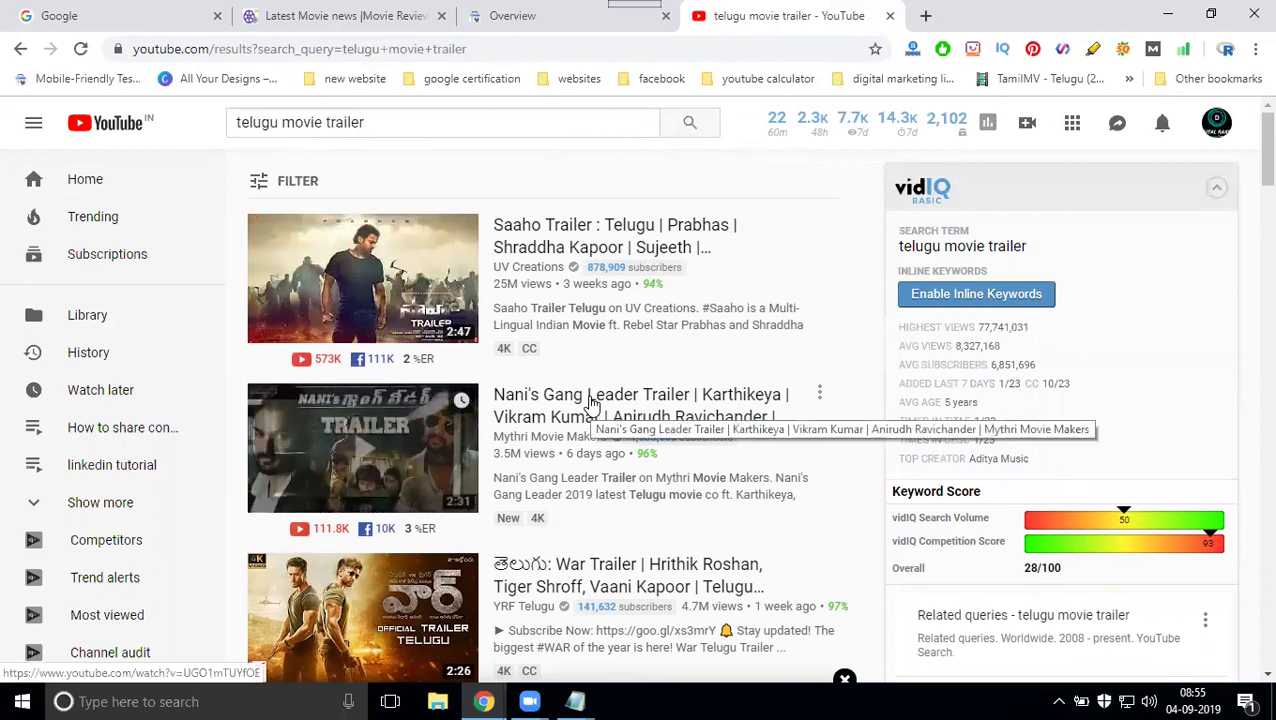
- Open the "Nani's Gang Leader Trailer" video in a separate tab and pause its playback
{"action": "middle_click", "coordinate": [590, 403]}
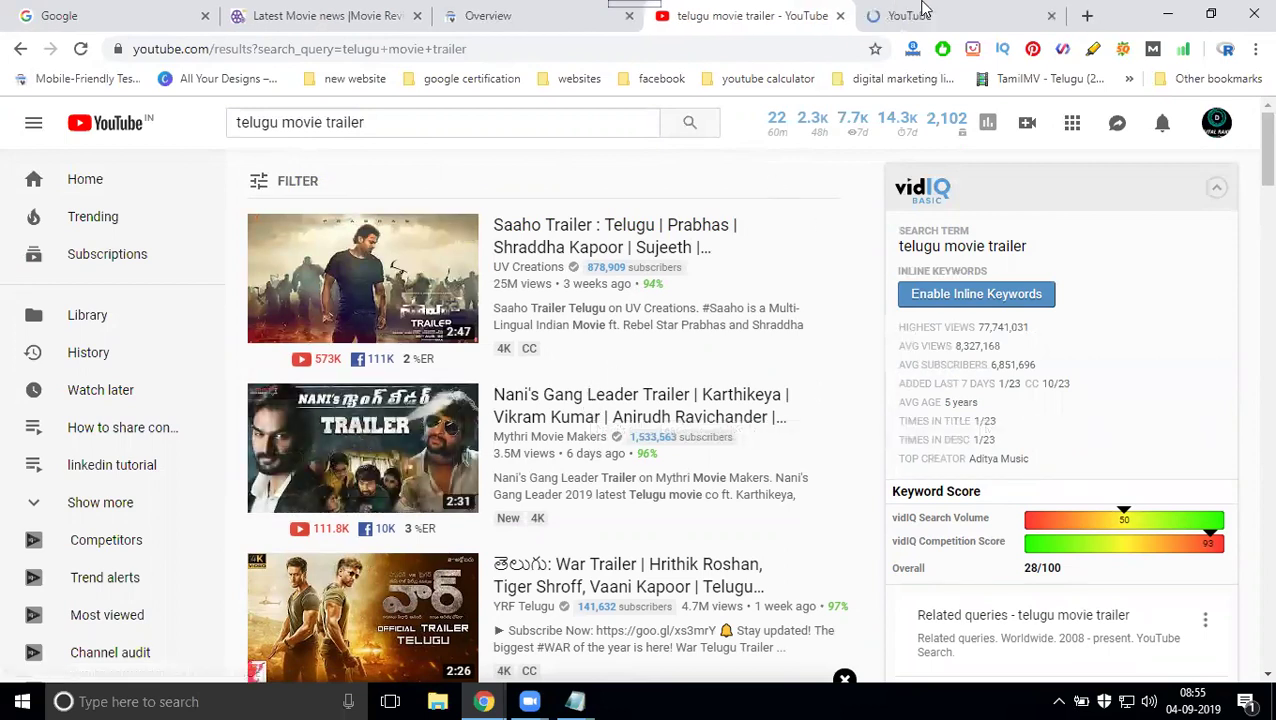
{"action": "left_click", "coordinate": [905, 14]}
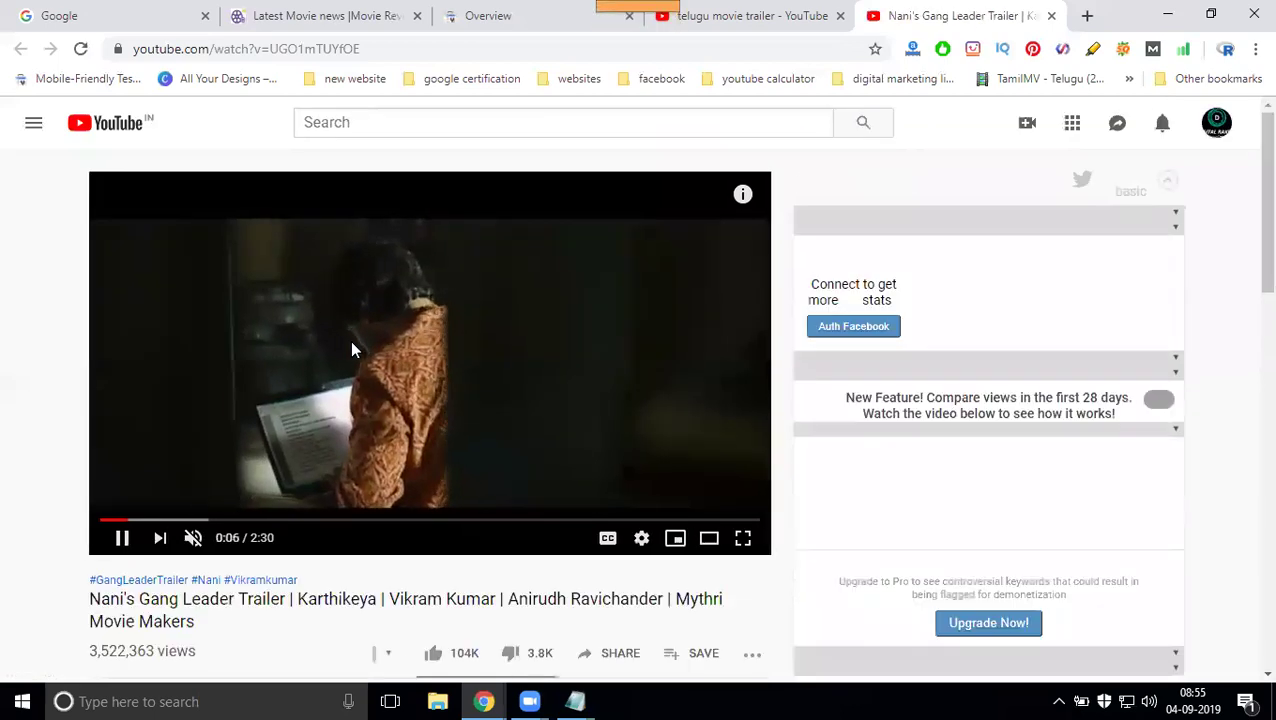
{"action": "left_click", "coordinate": [352, 349]}
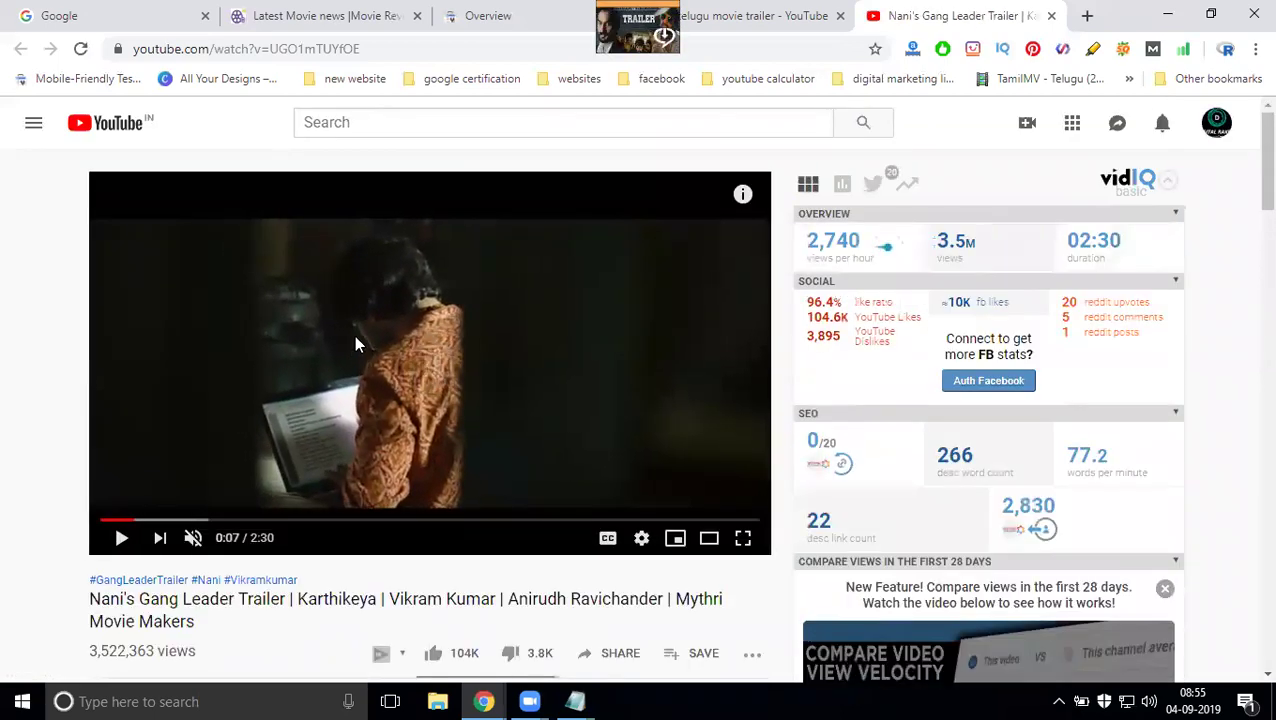
{"action": "scroll", "coordinate": [357, 344], "scroll_direction": "down", "scroll_amount": 2}
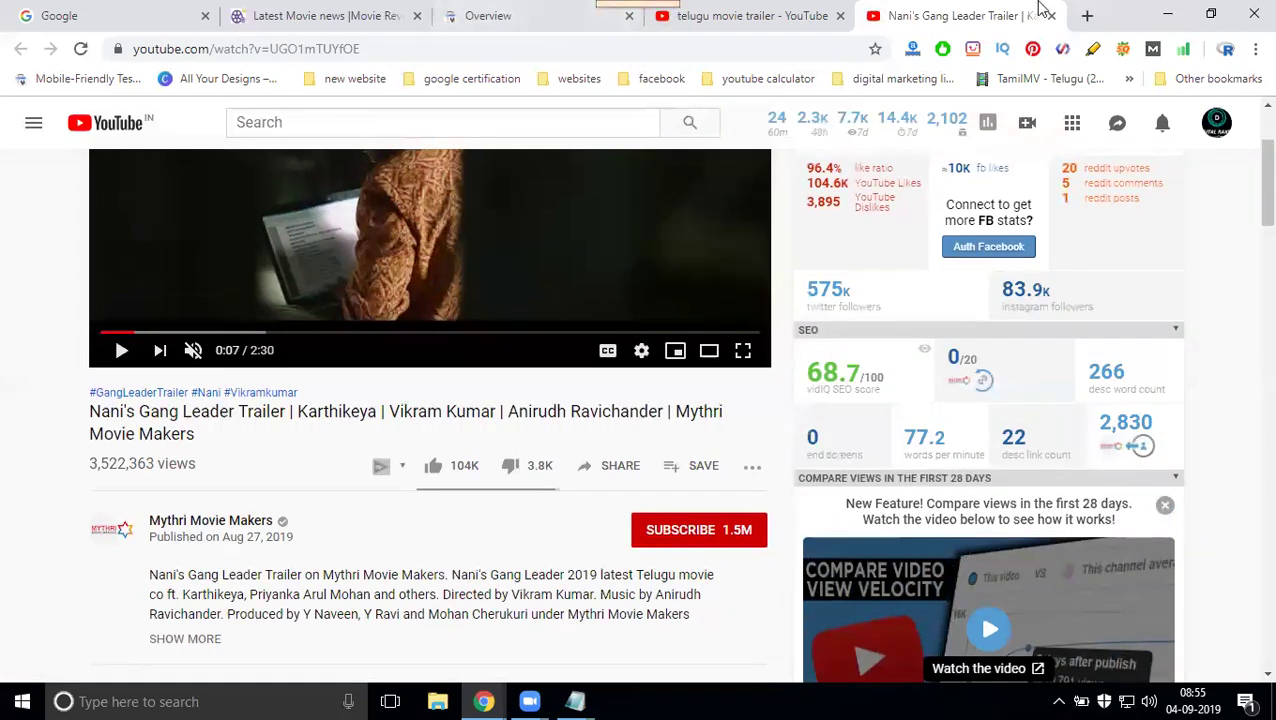
- Open tollycinenews.com/admin in a new tab and sign in with the prefilled credentials
{"action": "left_click", "coordinate": [1088, 20]}
{"action": "type", "text": "tollycinenews.com"}
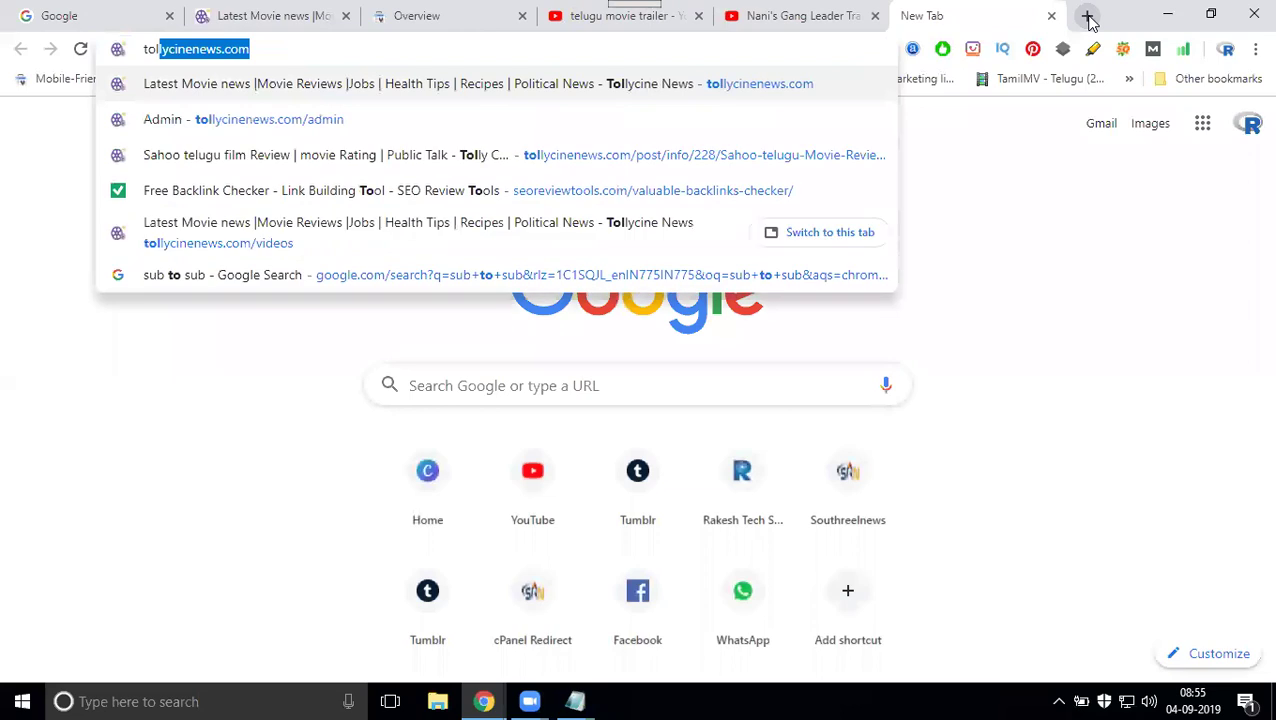
{"action": "key", "text": "Right"}
{"action": "type", "text": "/admin"}
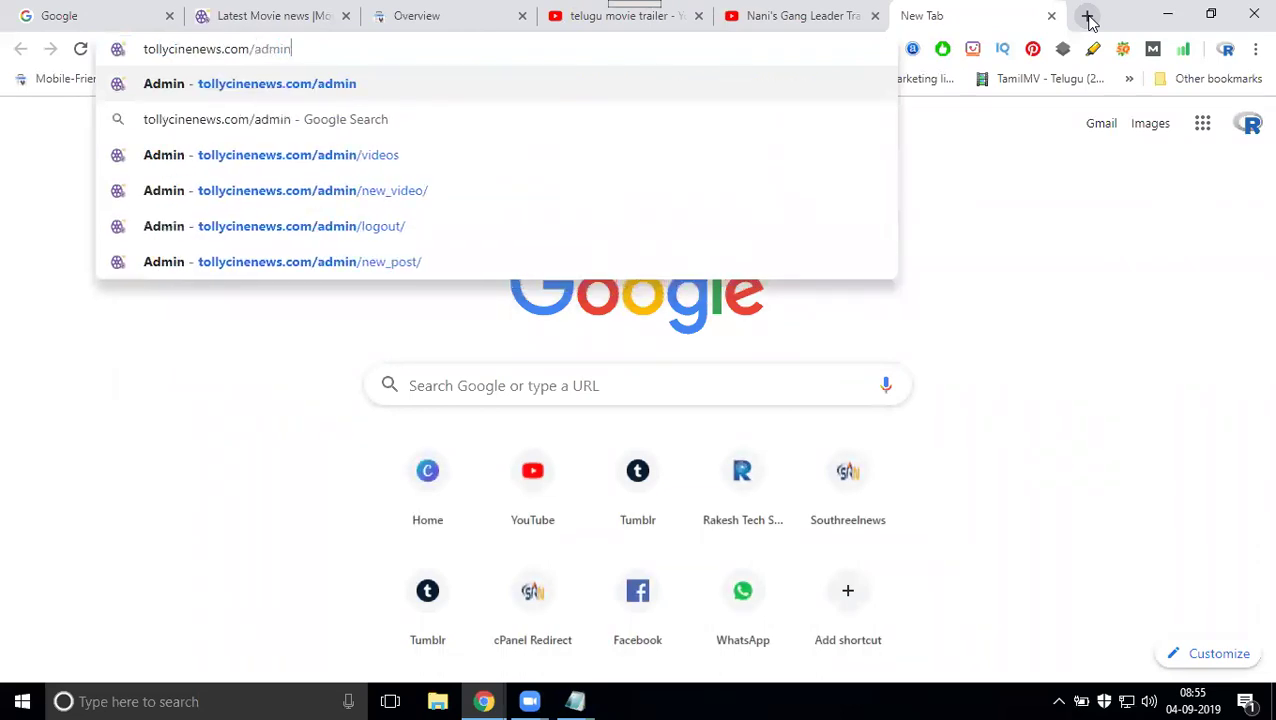
{"action": "key", "text": "Return"}
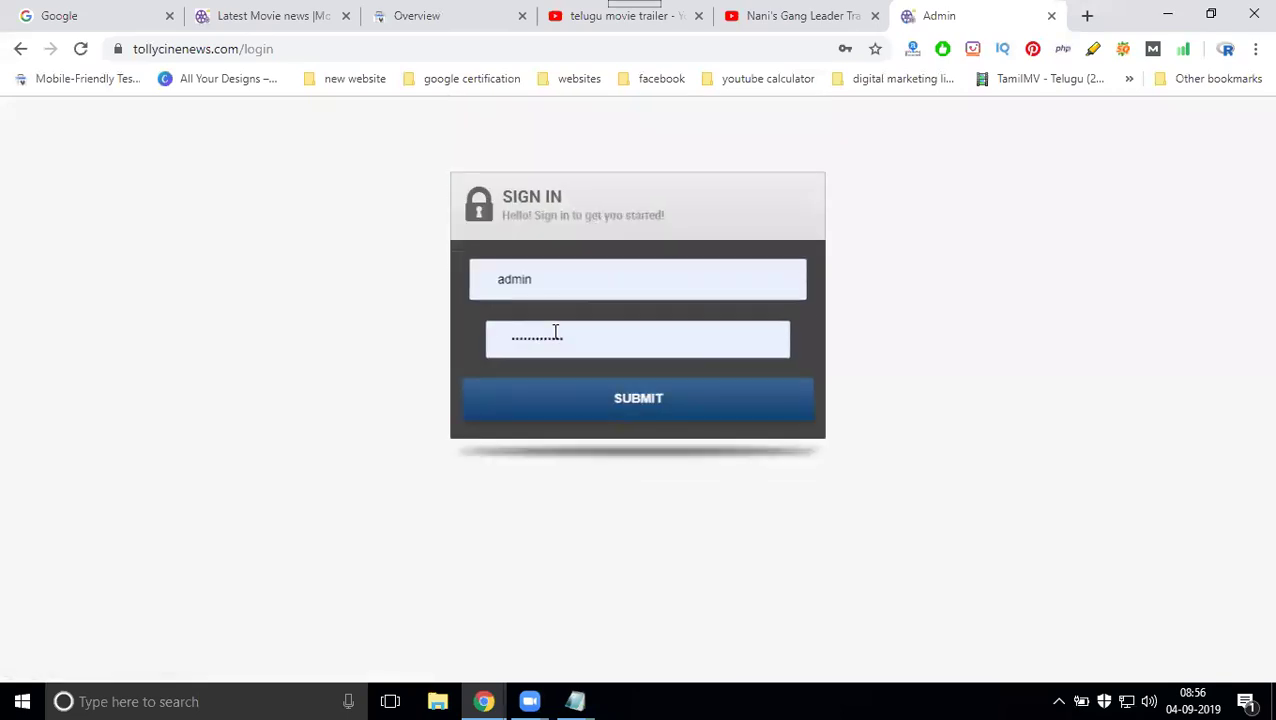
{"action": "left_click", "coordinate": [549, 404]}
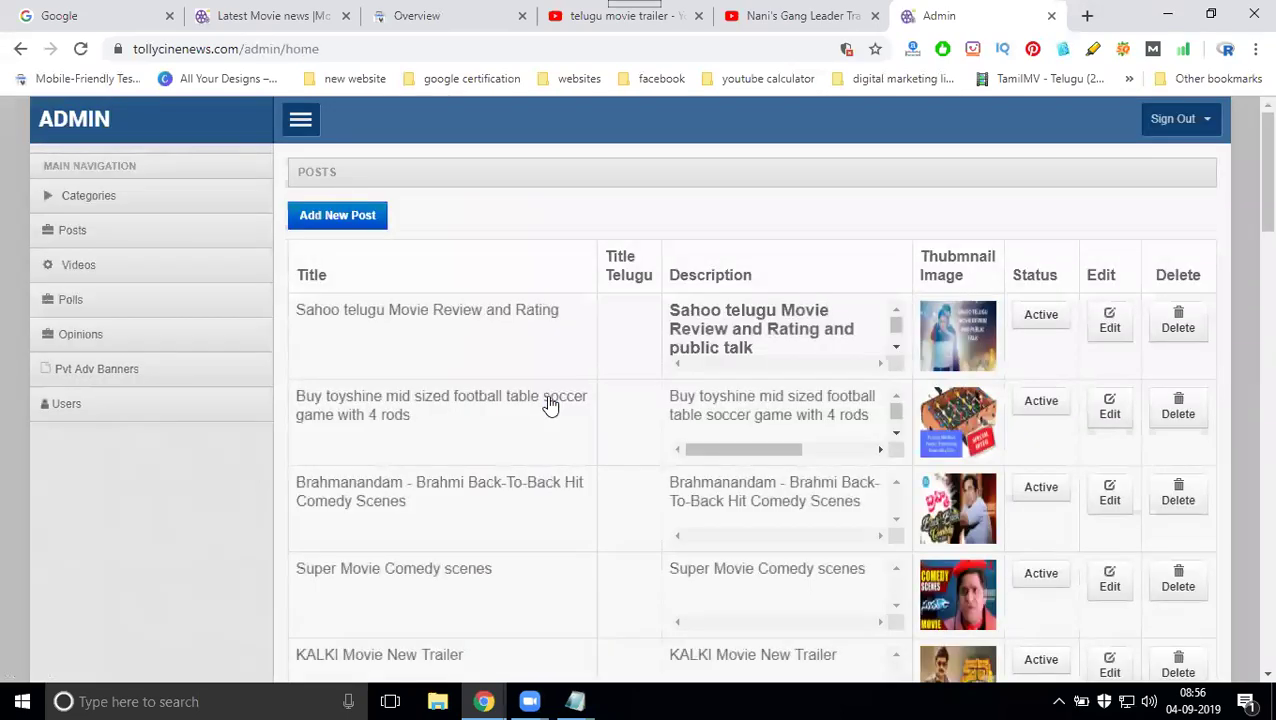
- Start a new video entry in the site's admin and begin its title with "Actor Nani and", checking the name on YouTube
{"action": "left_click", "coordinate": [113, 270]}
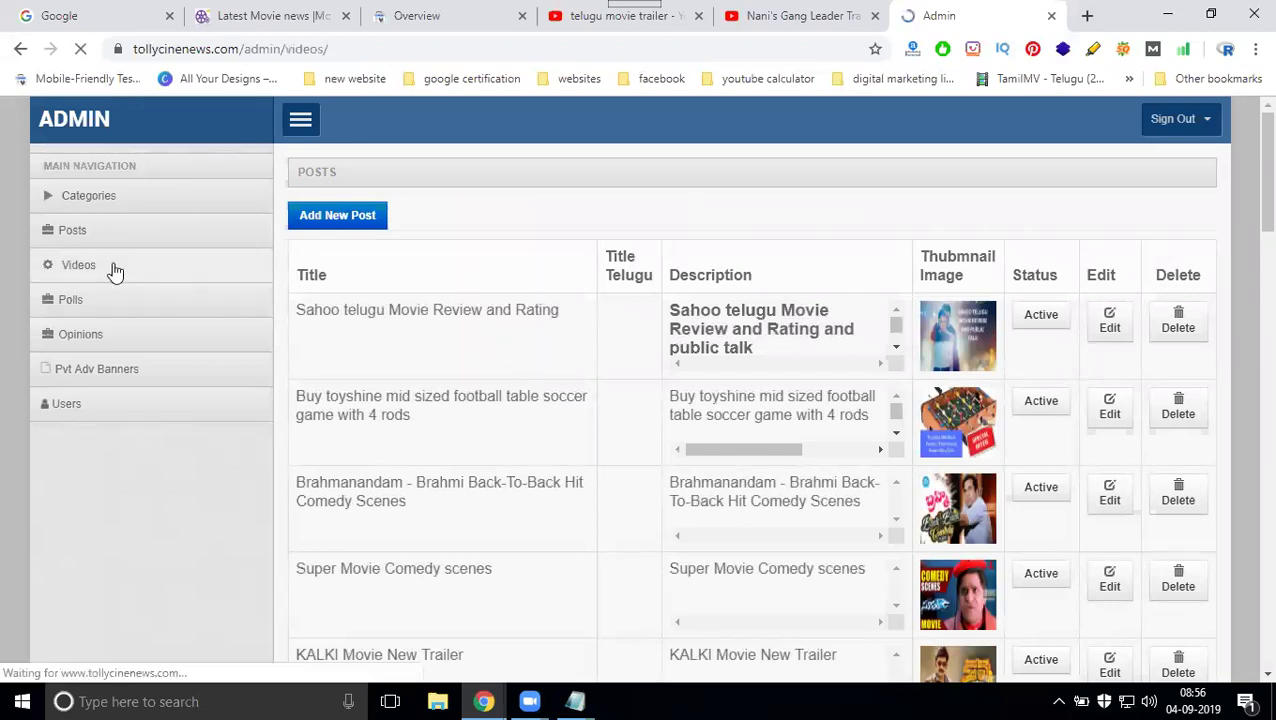
{"action": "left_click", "coordinate": [340, 216]}
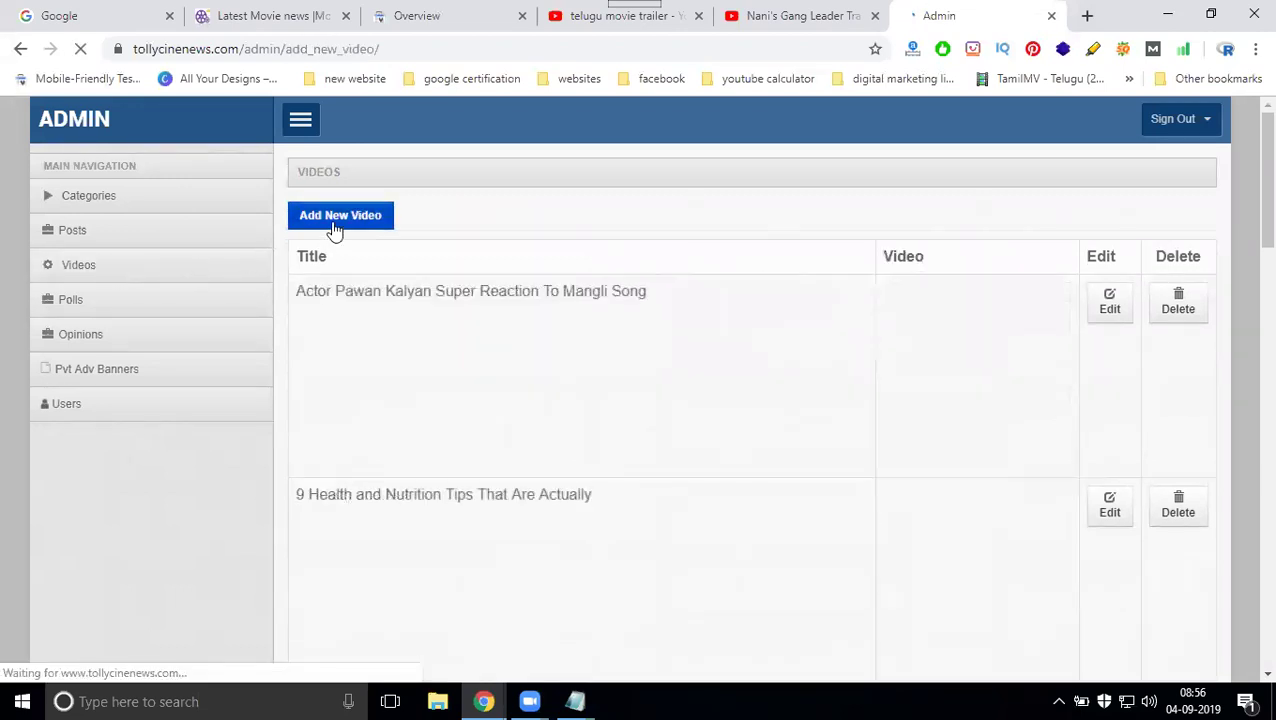
{"action": "left_click", "coordinate": [534, 221]}
{"action": "type", "text": "Actor"}
{"action": "left_click", "coordinate": [790, 15]}
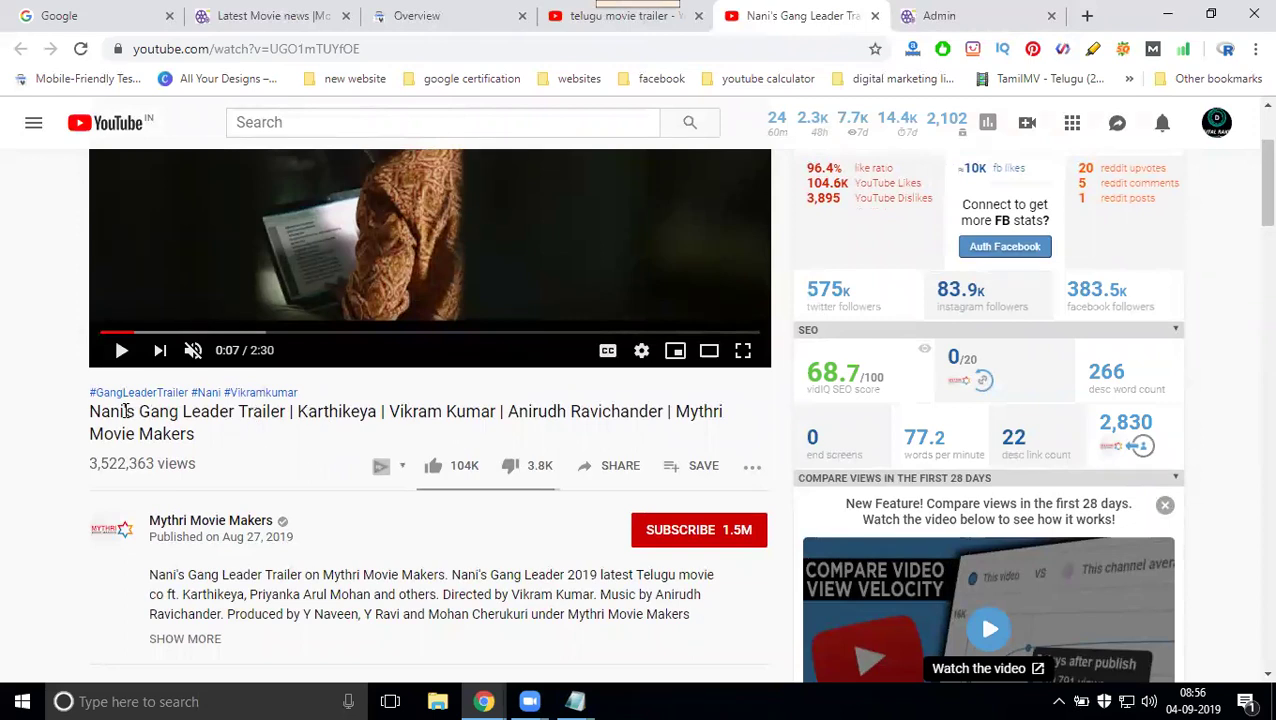
{"action": "left_click_drag", "start_coordinate": [124, 411], "coordinate": [90, 413]}
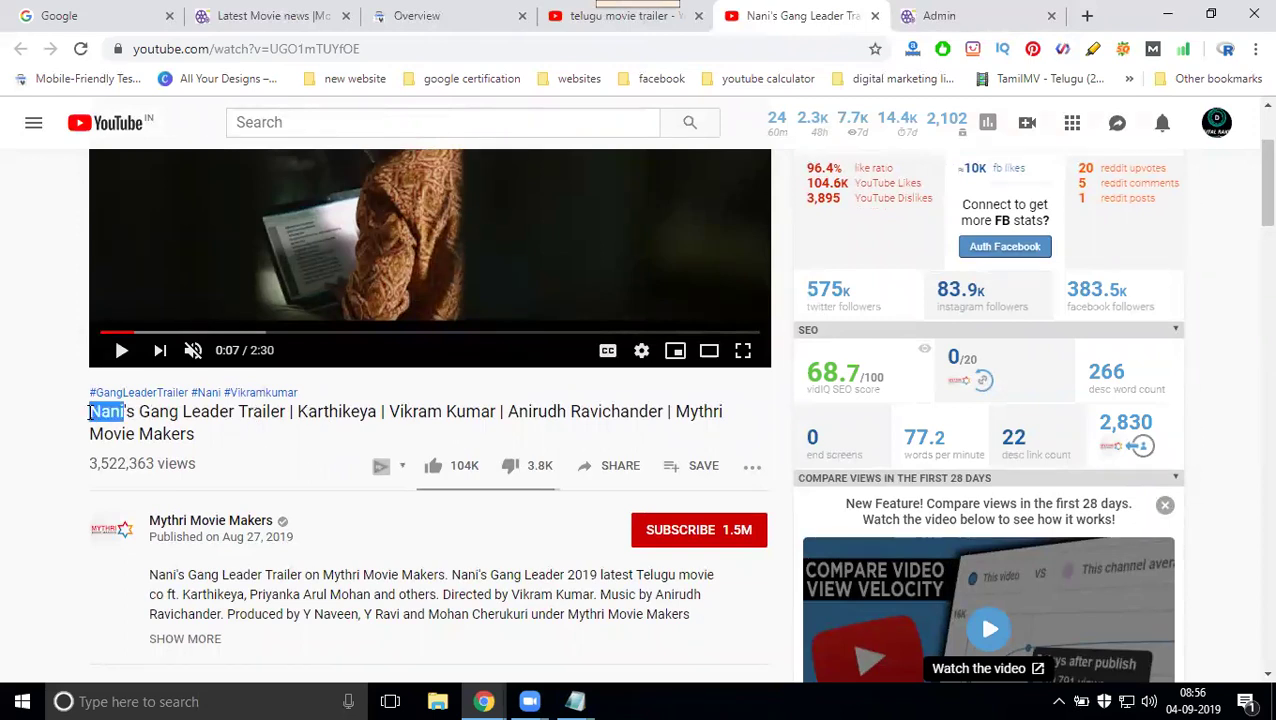
{"action": "left_click", "coordinate": [906, 15]}
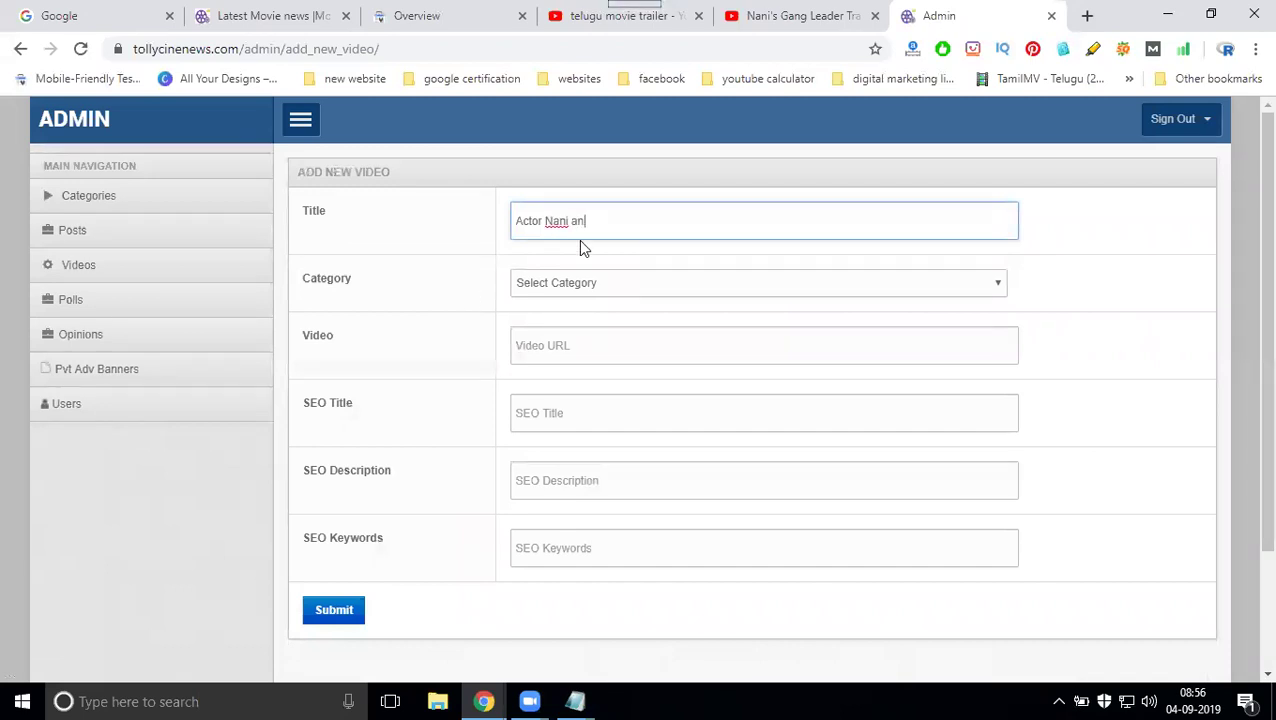
- Copy "Karthikeya" from the YouTube title into the entry's title and continue it with "nanis gang Movie Trailer"
{"action": "left_click", "coordinate": [752, 14]}
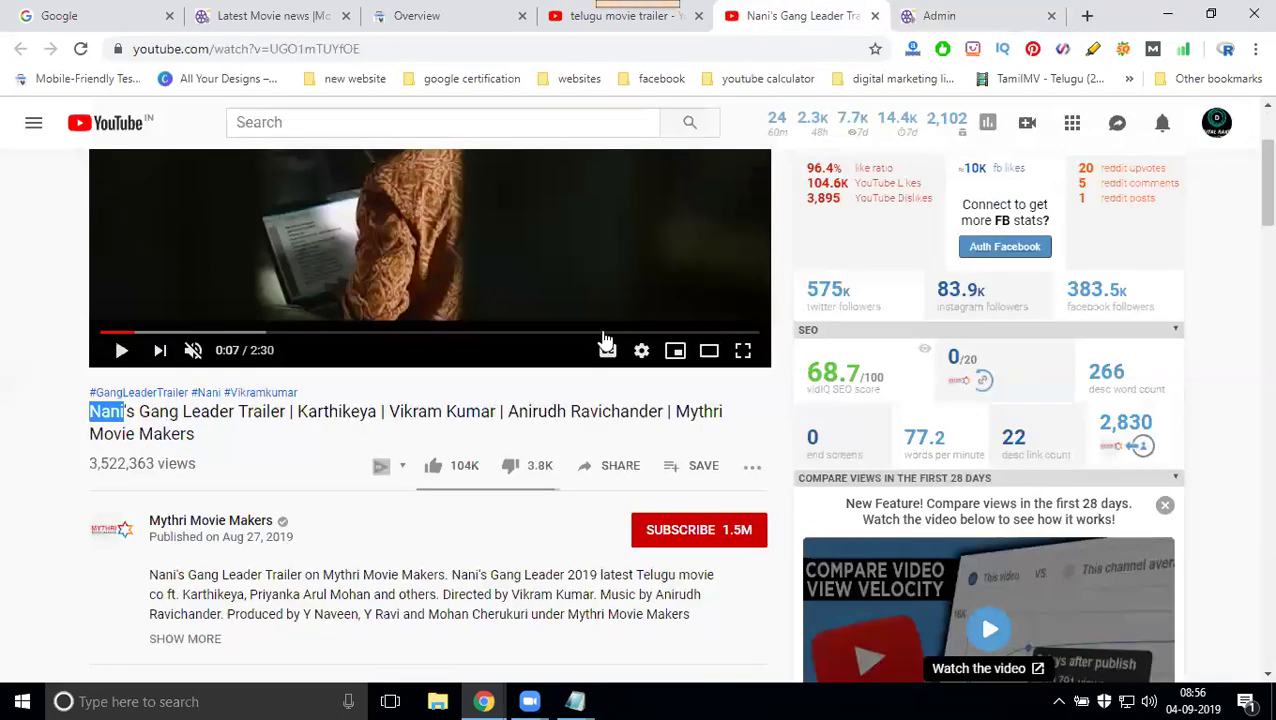
{"action": "double_click", "coordinate": [328, 410]}
{"action": "key", "text": "ctrl+c"}
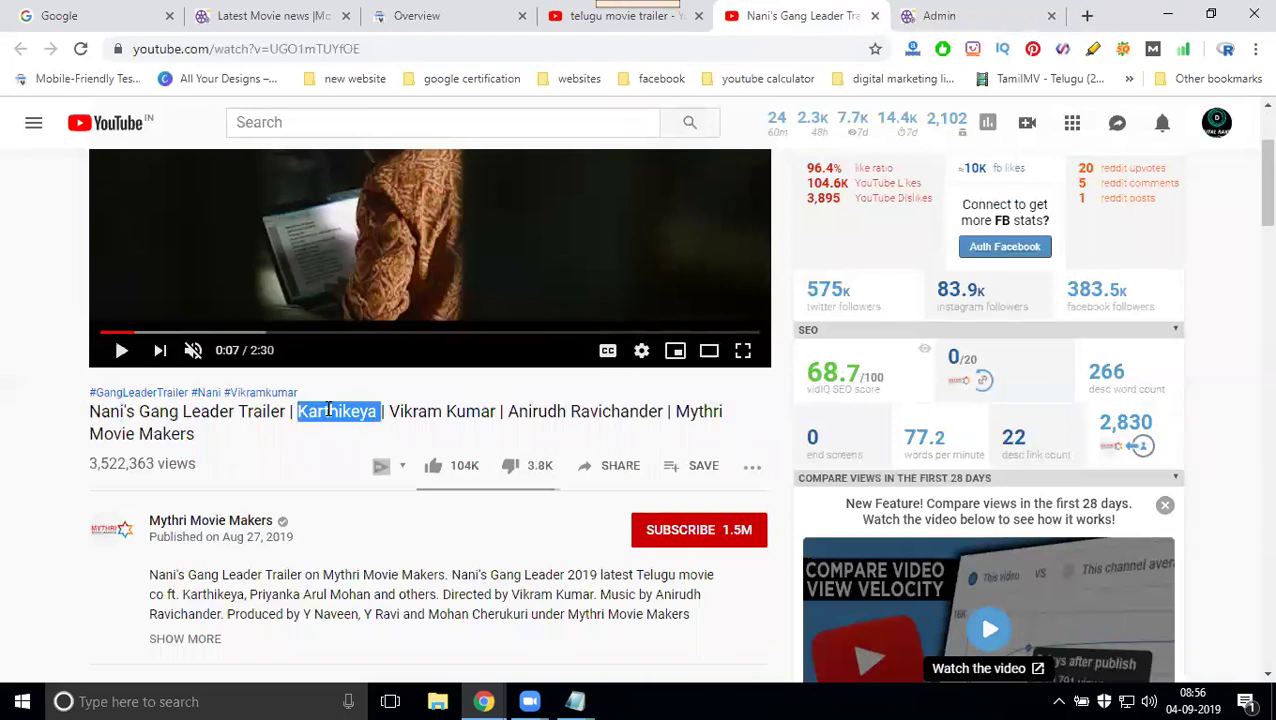
{"action": "left_click", "coordinate": [920, 16]}
{"action": "key", "text": "ctrl+v"}
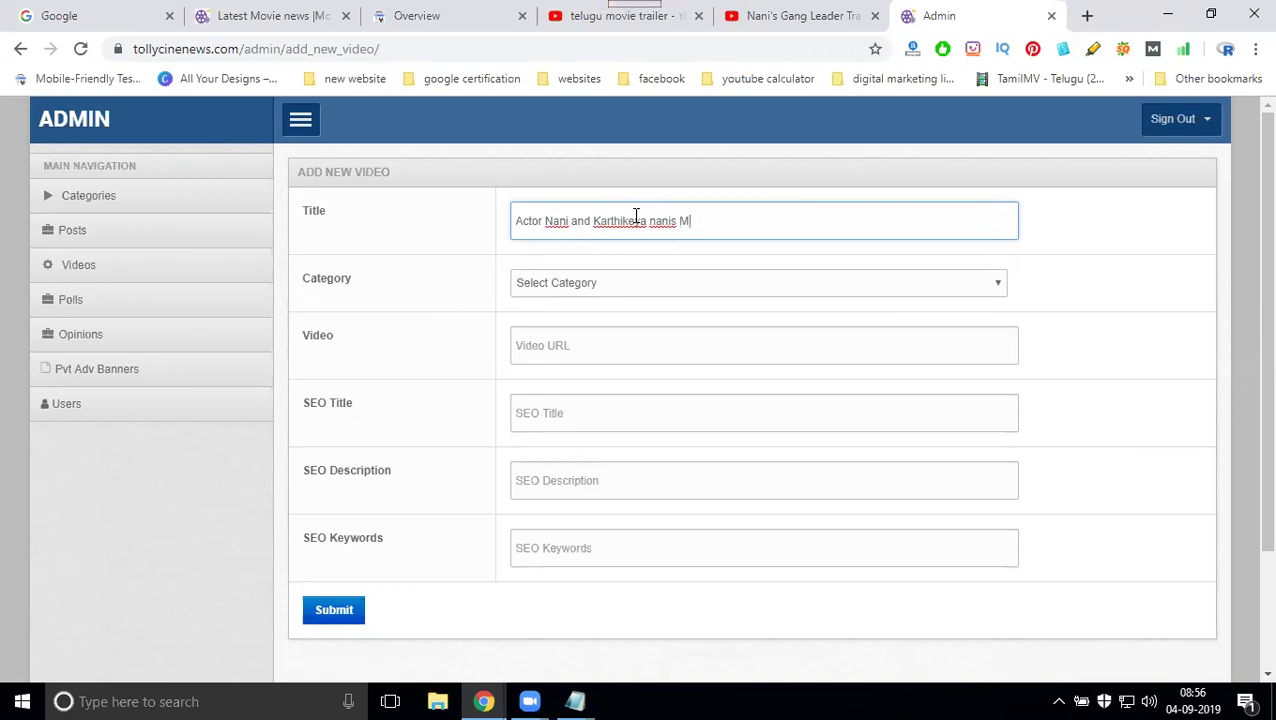
{"action": "key", "text": "BackSpace"}
{"action": "key", "text": "BackSpace"}
{"action": "type", "text": "g"}
{"action": "left_click", "coordinate": [676, 221]}
- Copy "Leader" from the YouTube video title and insert it after "gang" in the entry's title
{"action": "left_click", "coordinate": [760, 18]}
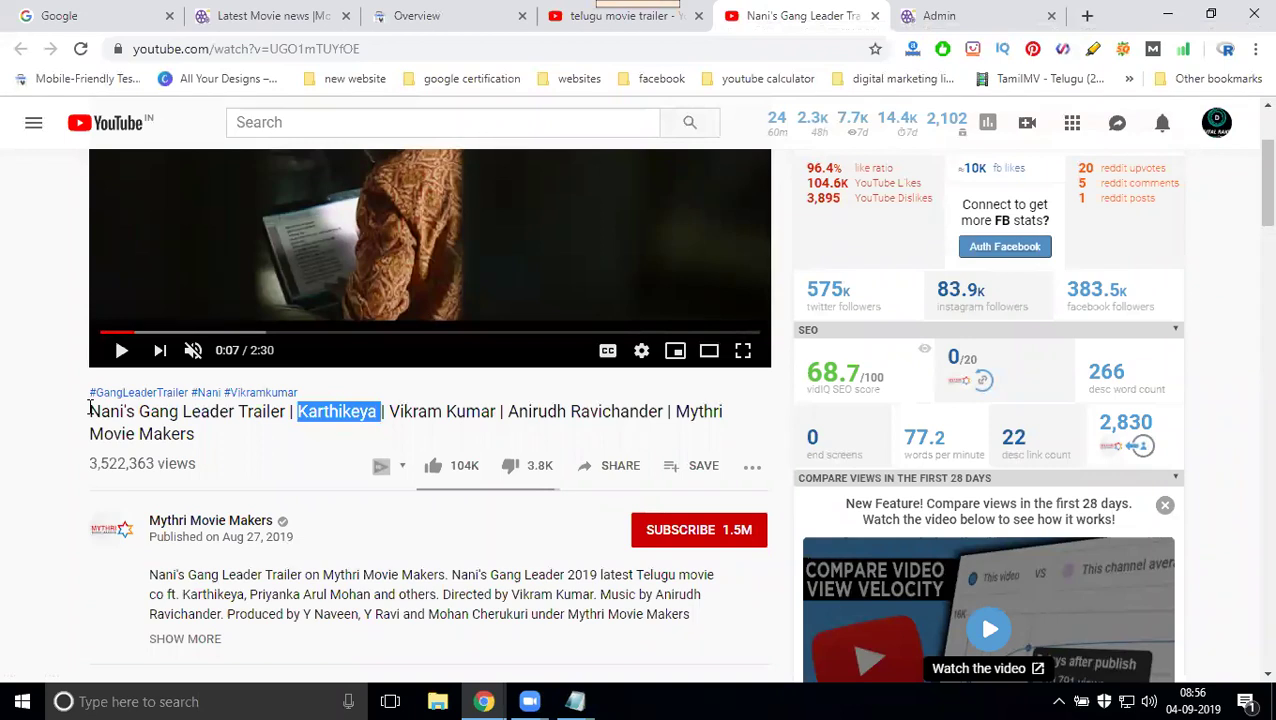
{"action": "double_click", "coordinate": [193, 411]}
{"action": "key", "text": "ctrl+c"}
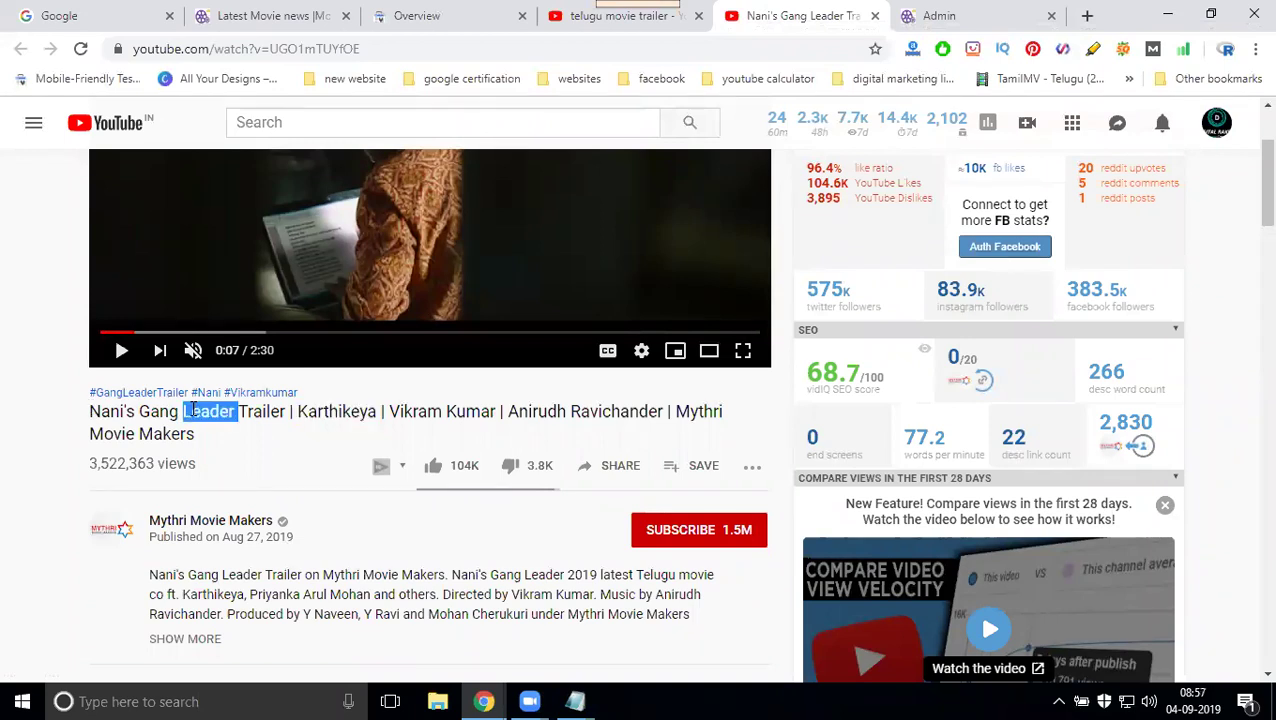
{"action": "left_click", "coordinate": [972, 15]}
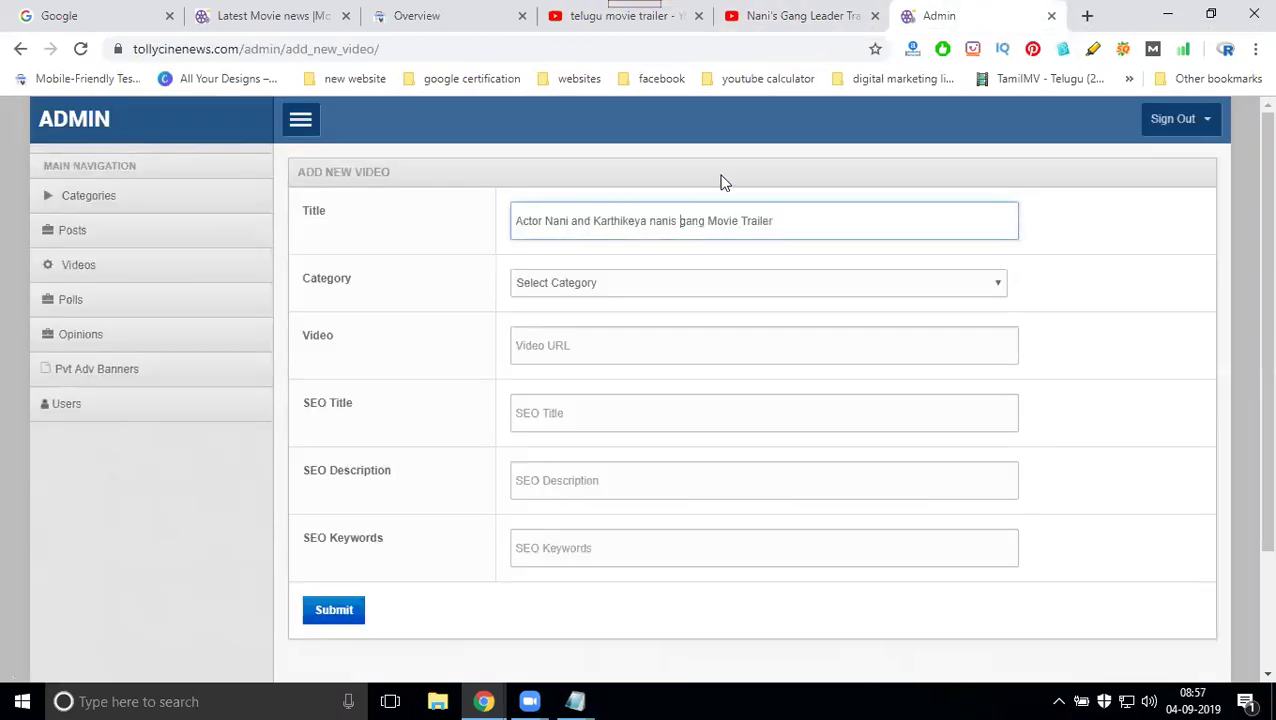
{"action": "left_click", "coordinate": [709, 220]}
{"action": "key", "text": "ctrl+v"}
{"action": "key", "text": "BackSpace"}
- Copy the complete entry title into the SEO Title field
{"action": "key", "text": "ctrl+a"}
{"action": "key", "text": "ctrl+c"}
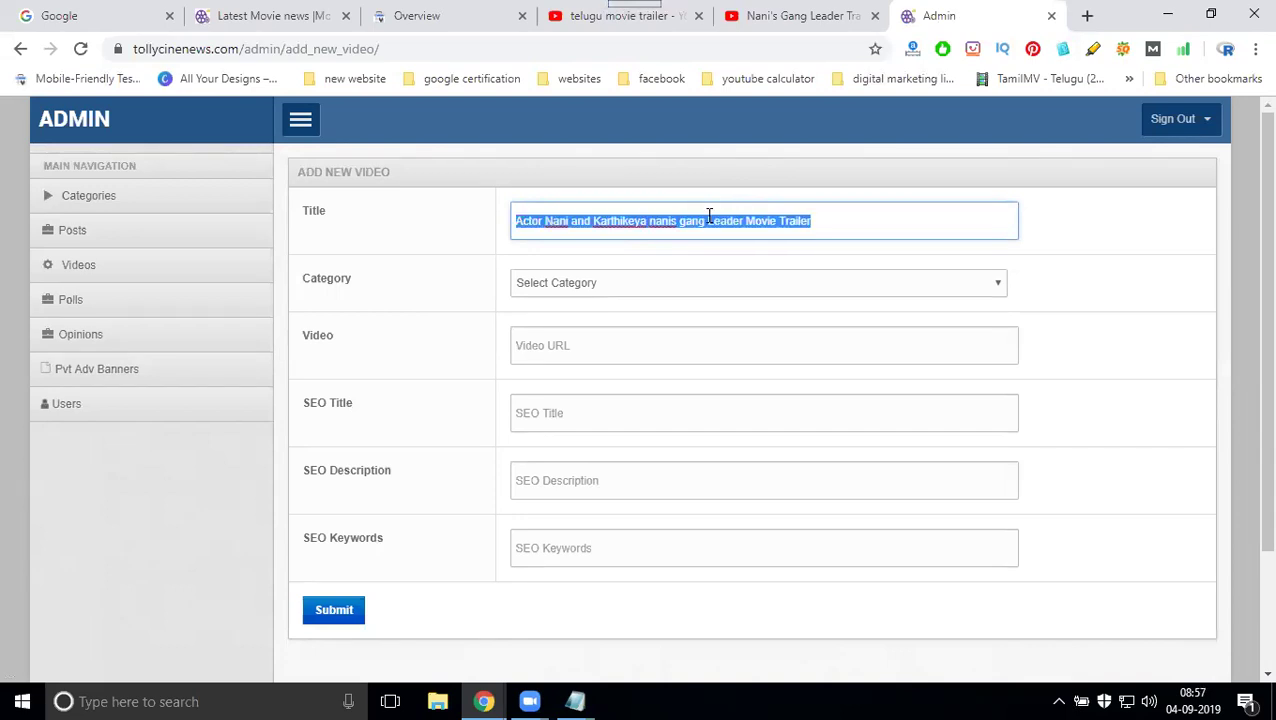
{"action": "left_click", "coordinate": [584, 412]}
{"action": "key", "text": "ctrl+v"}
- Copy "nanis gang Leader Movie Trailer" from the SEO title into the SEO Description field
{"action": "left_click", "coordinate": [593, 477]}
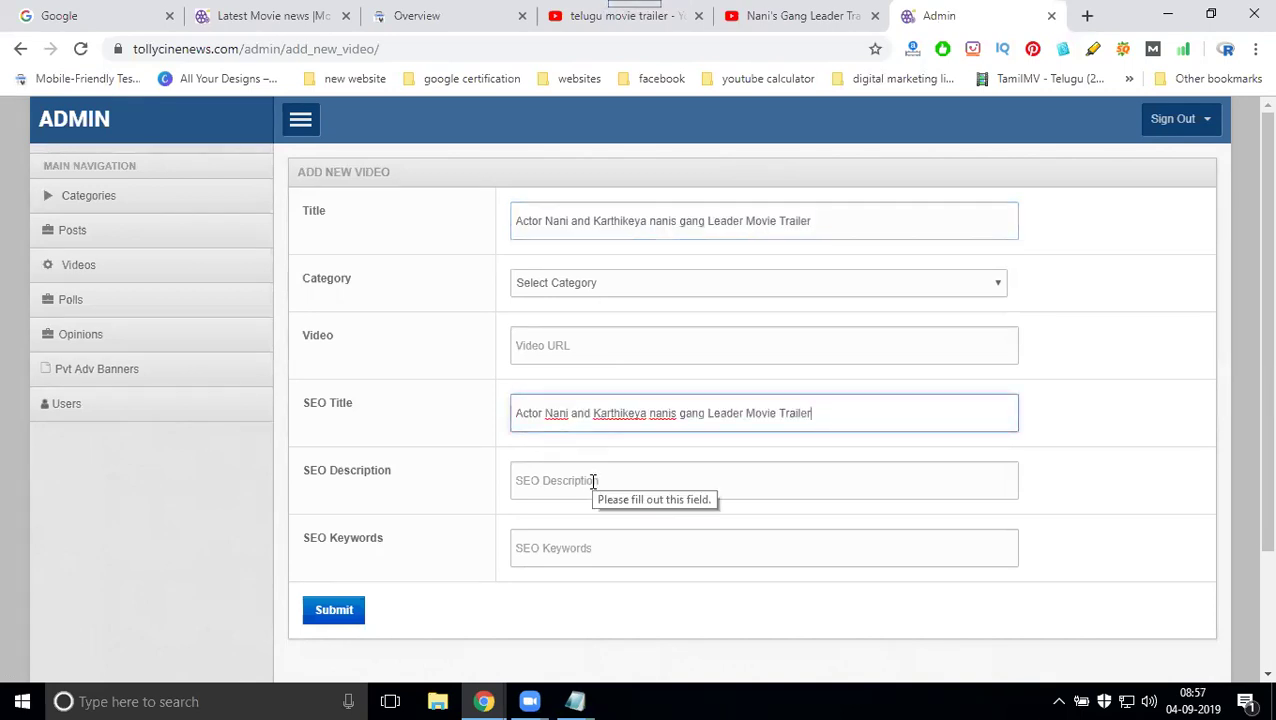
{"action": "left_click", "coordinate": [647, 412]}
{"action": "left_click_drag", "start_coordinate": [647, 412], "coordinate": [844, 410]}
{"action": "key", "text": "ctrl+c"}
{"action": "left_click", "coordinate": [530, 478]}
{"action": "key", "text": "ctrl+v"}
{"action": "left_click", "coordinate": [518, 480]}
{"action": "key", "text": "BackSpace"}
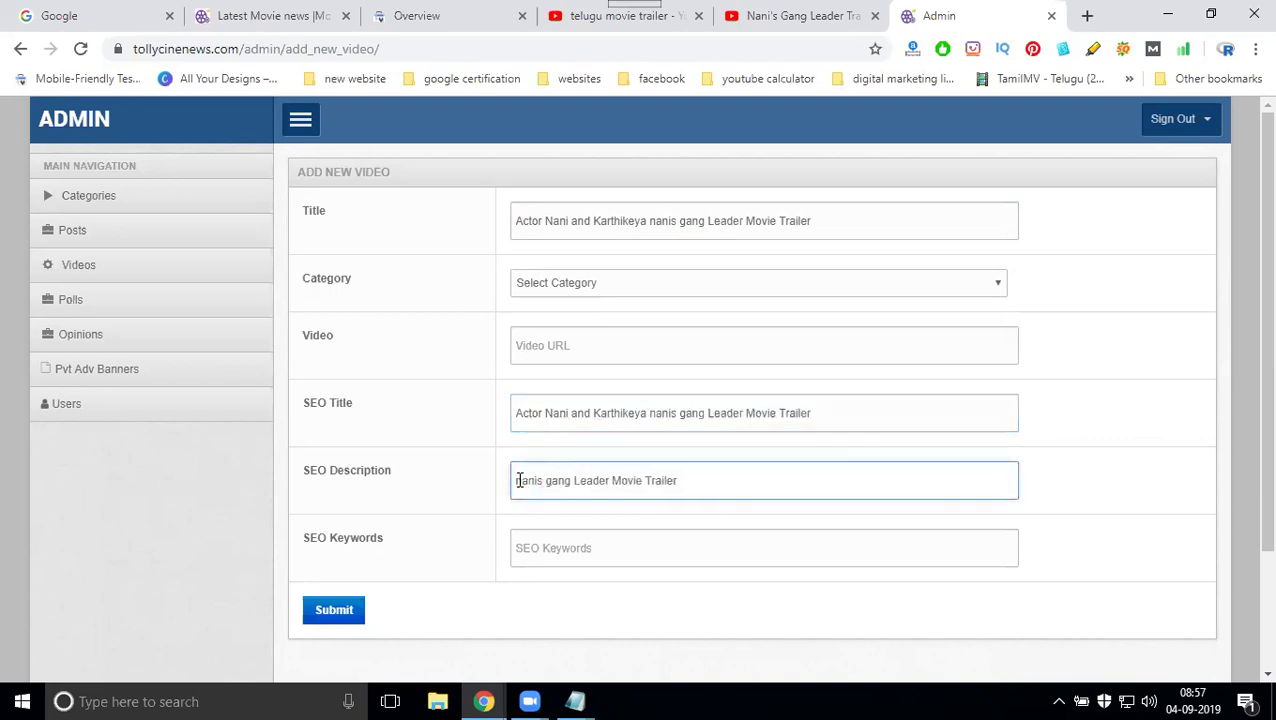
- Insert "telugu ," before "Movie Trailer" in the SEO description and append ", cinema updates, film review, movie news, public talk"
{"action": "left_click", "coordinate": [613, 476]}
{"action": "type", "text": "-"}
{"action": "key", "text": "BackSpace"}
{"action": "type", "text": "telugu "}
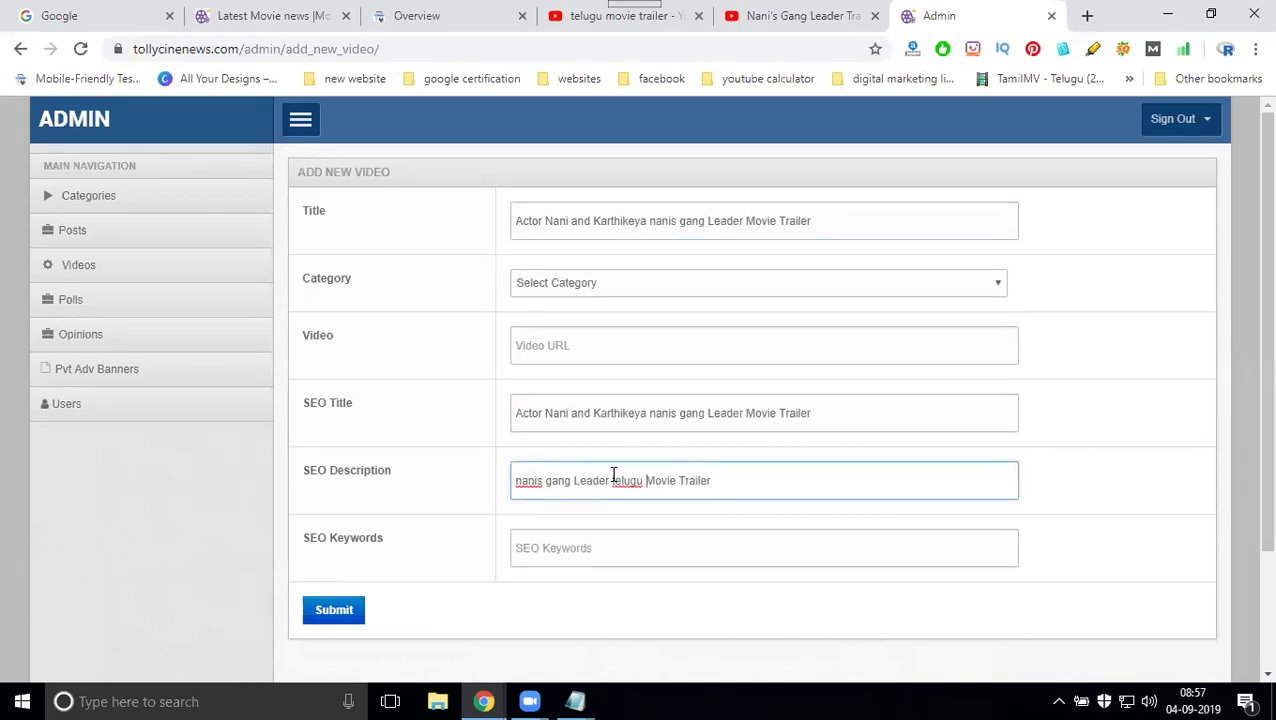
{"action": "type", "text": ", Movie Trailer, cinema"}
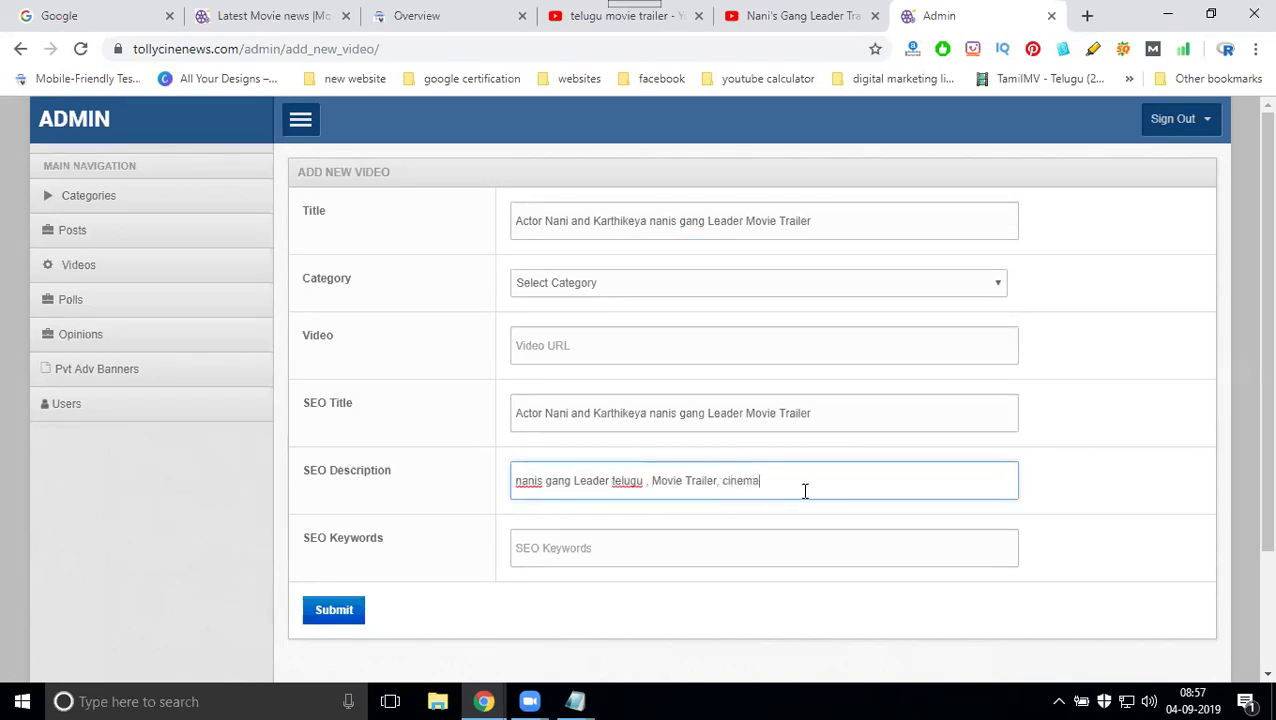
{"action": "type", "text": " updates, film review, movie news, public talk"}
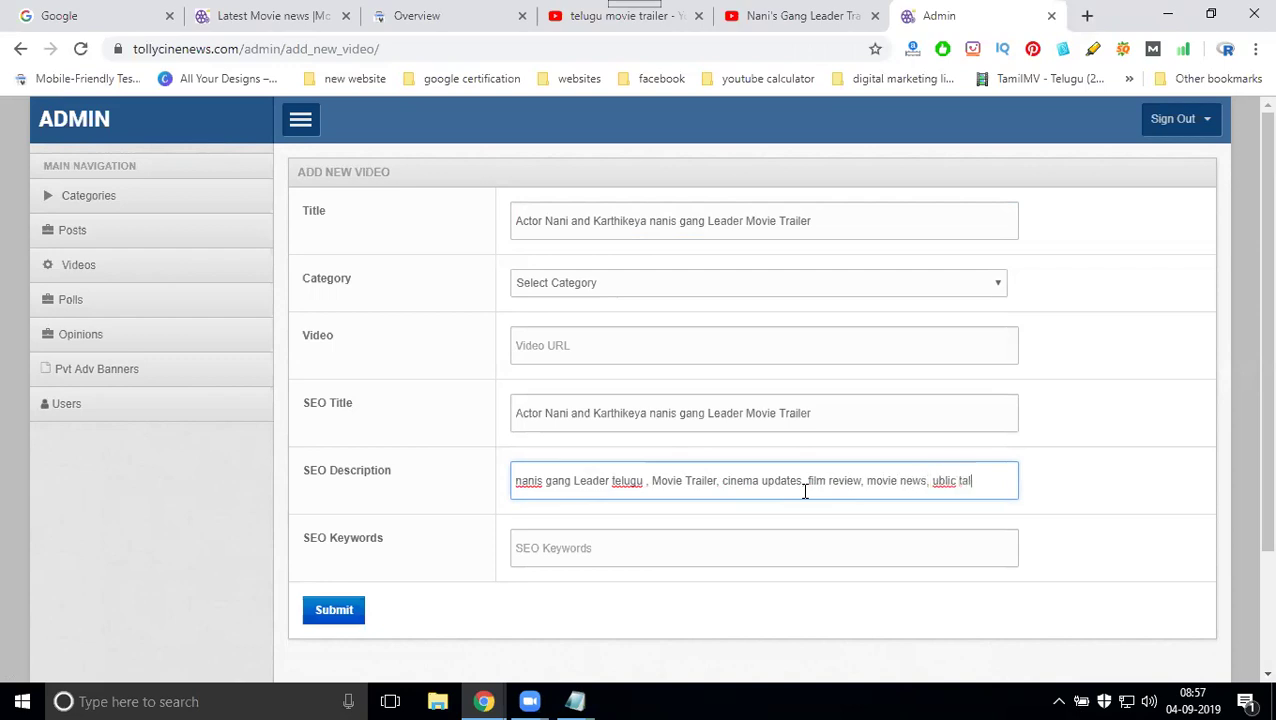
- Correct the spelling of "public" in the SEO description and append ", latest film news"
{"action": "left_click", "coordinate": [930, 481]}
{"action": "type", "text": "p"}
{"action": "key", "text": "Delete"}
{"action": "left_click", "coordinate": [930, 481]}
{"action": "type", "text": "l"}
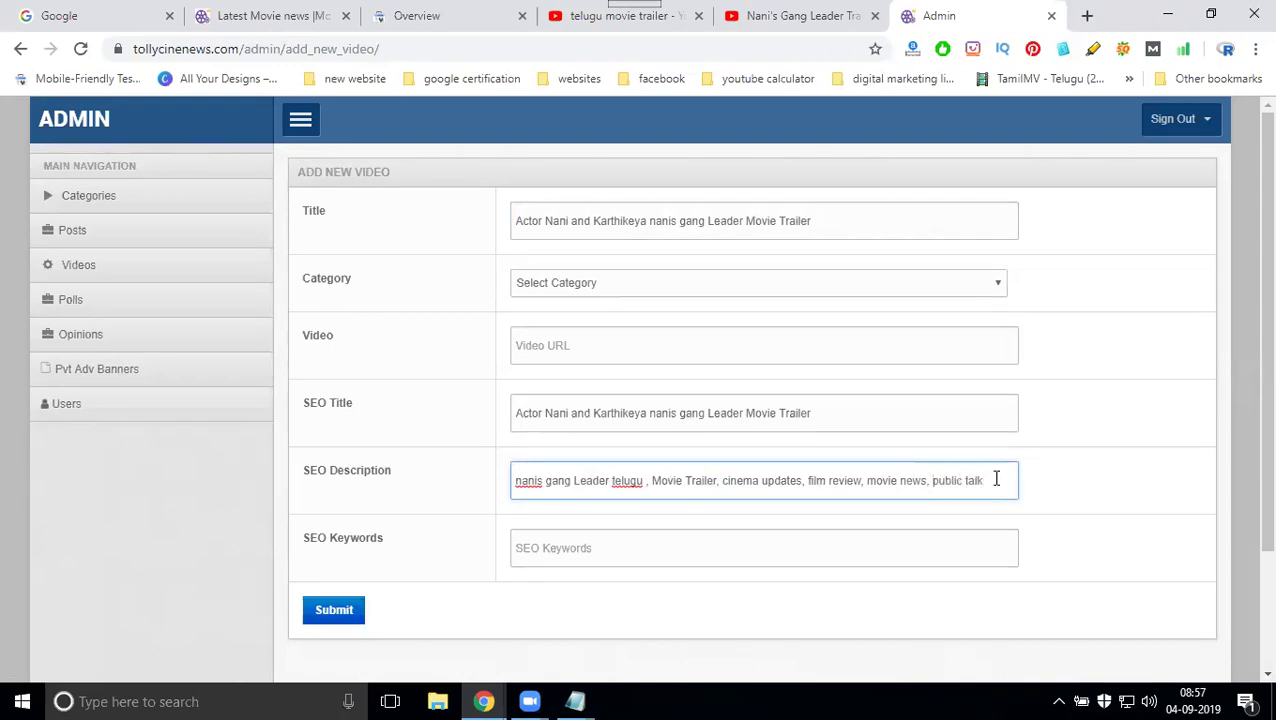
{"action": "type", "text": "atest f"}
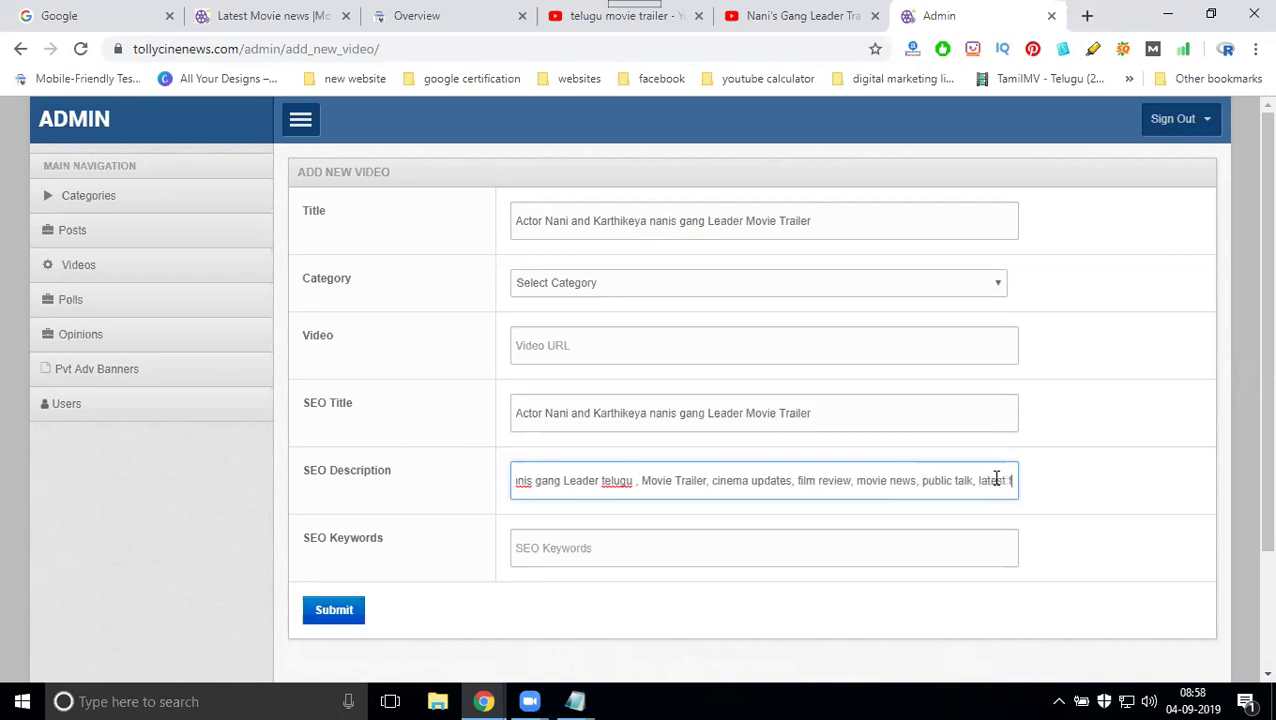
{"action": "type", "text": "ilm news"}
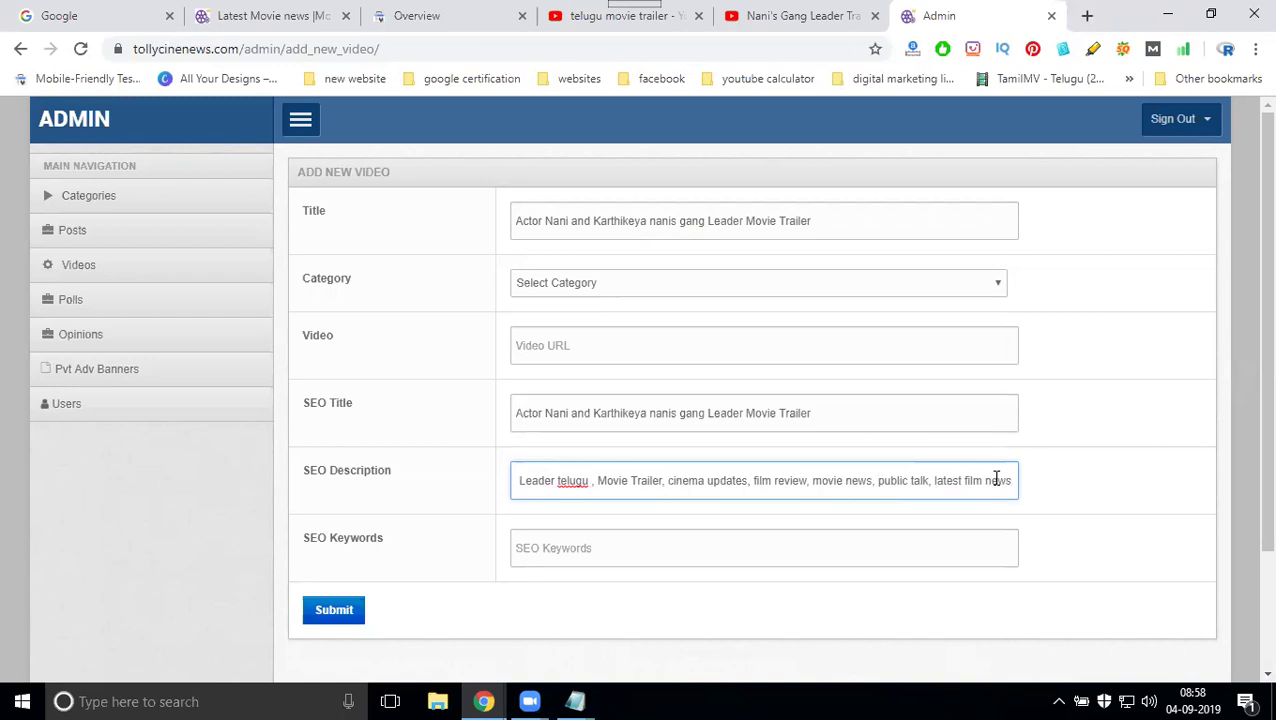
- Copy the whole SEO description into the SEO Keywords field and set the category to Trailers
{"action": "key", "text": "ctrl+a"}
{"action": "key", "text": "ctrl+c"}
{"action": "left_click", "coordinate": [743, 548]}
{"action": "key", "text": "ctrl+v"}
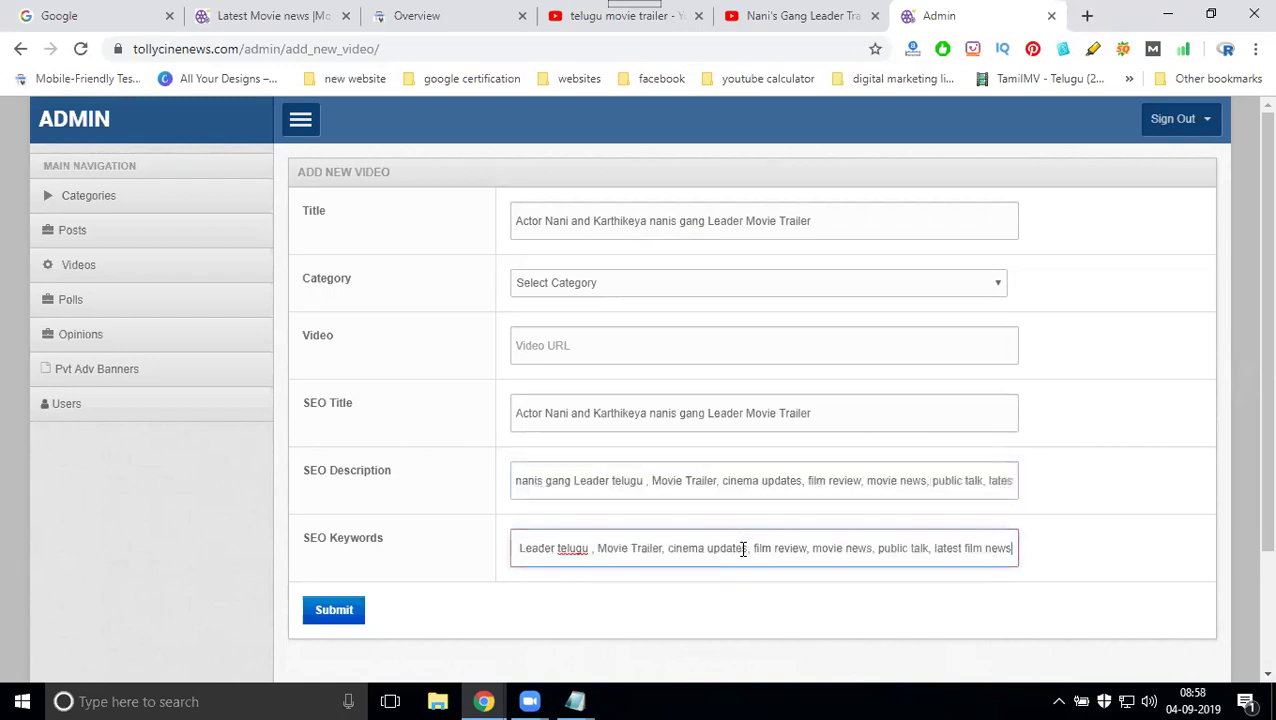
{"action": "left_click", "coordinate": [541, 283]}
{"action": "left_click", "coordinate": [535, 320]}
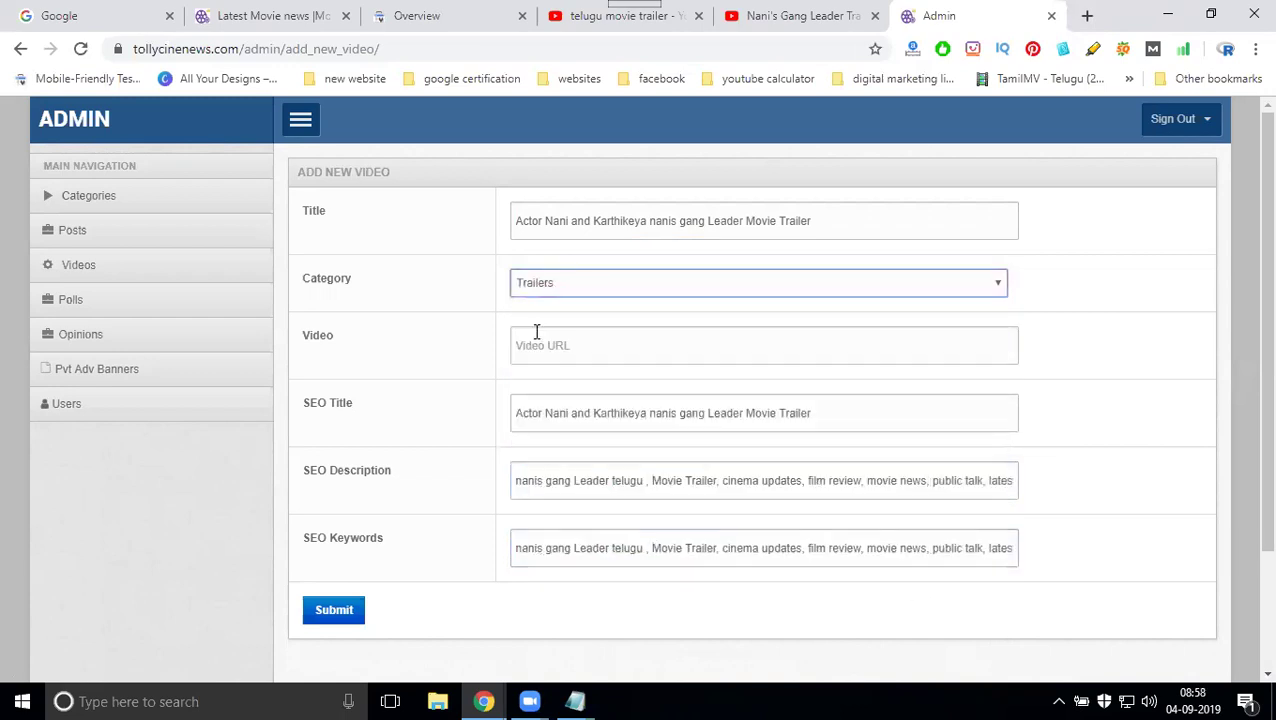
- Copy the YouTube trailer's URL into the entry's Video field and submit the new video
{"action": "left_click", "coordinate": [752, 20]}
{"action": "left_click", "coordinate": [615, 47]}
{"action": "key", "text": "ctrl+c"}
{"action": "left_click", "coordinate": [940, 15]}
{"action": "left_click", "coordinate": [588, 341]}
{"action": "key", "text": "ctrl+v"}
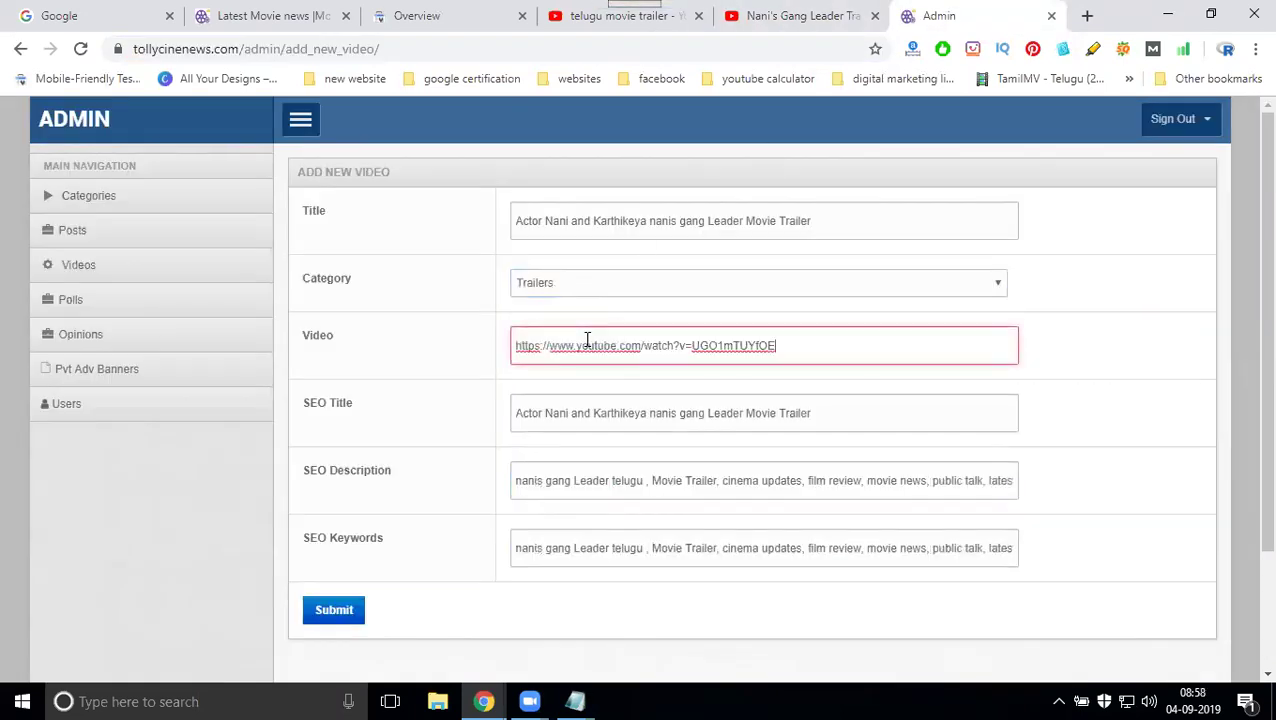
{"action": "left_click", "coordinate": [334, 609]}
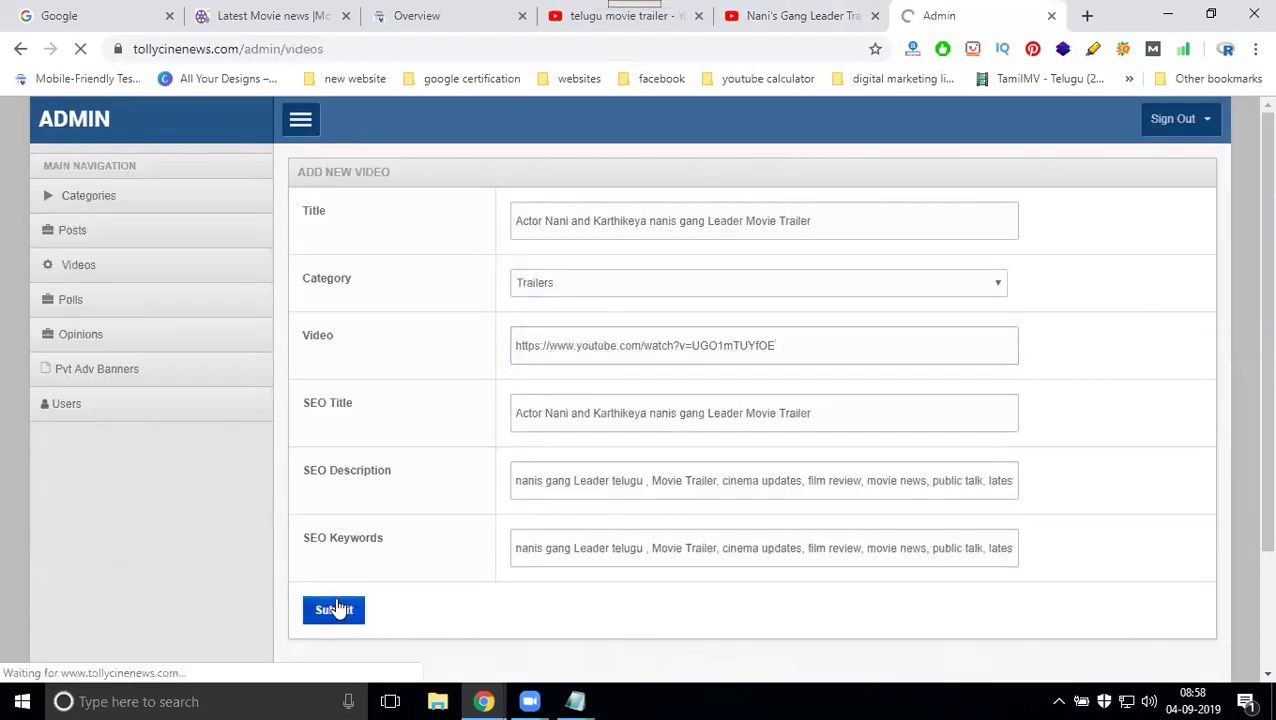
- Open the Trailers category from the public site's Videos page and look for the newly added trailer
{"action": "left_click", "coordinate": [283, 12]}
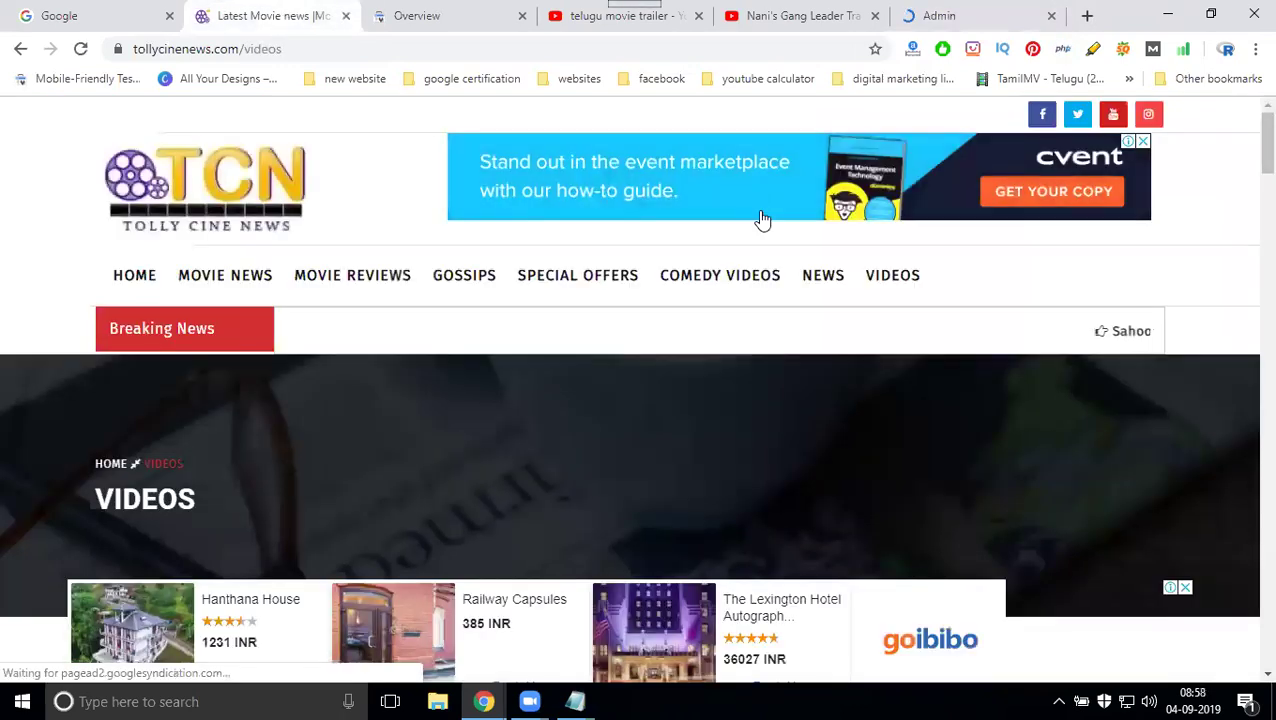
{"action": "left_click", "coordinate": [884, 276]}
{"action": "scroll", "coordinate": [283, 341], "scroll_direction": "down", "scroll_amount": 5}
{"action": "left_click", "coordinate": [148, 262]}
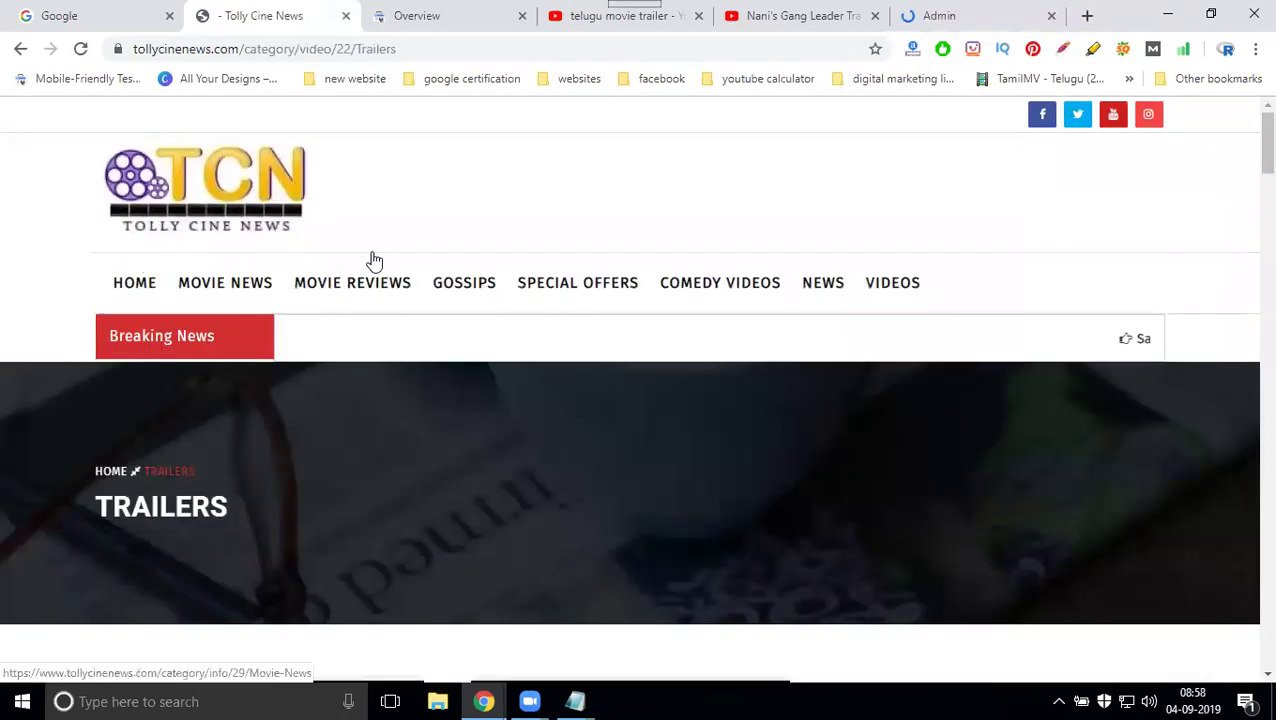
{"action": "scroll", "coordinate": [370, 259], "scroll_direction": "down", "scroll_amount": 5}
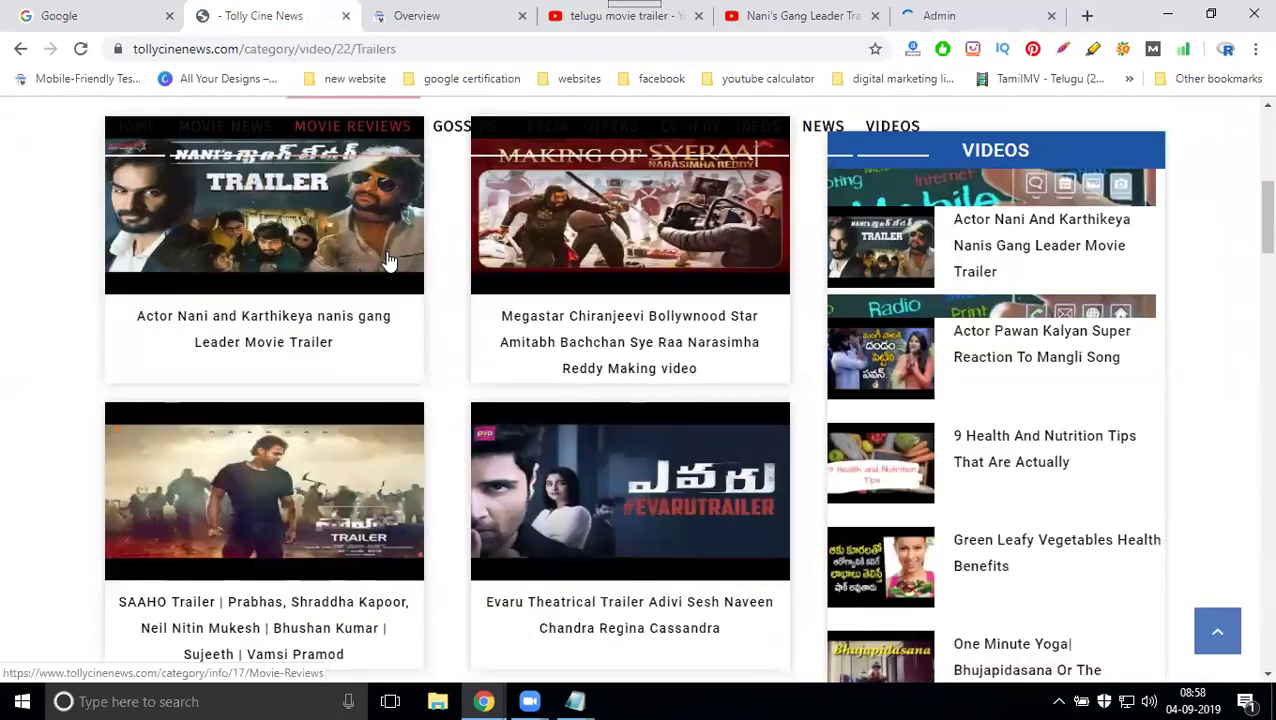
- Open the Actor Nani and Karthikeya Gang Leader trailer page, copy its URL and search Google for it
{"action": "left_click", "coordinate": [264, 329]}
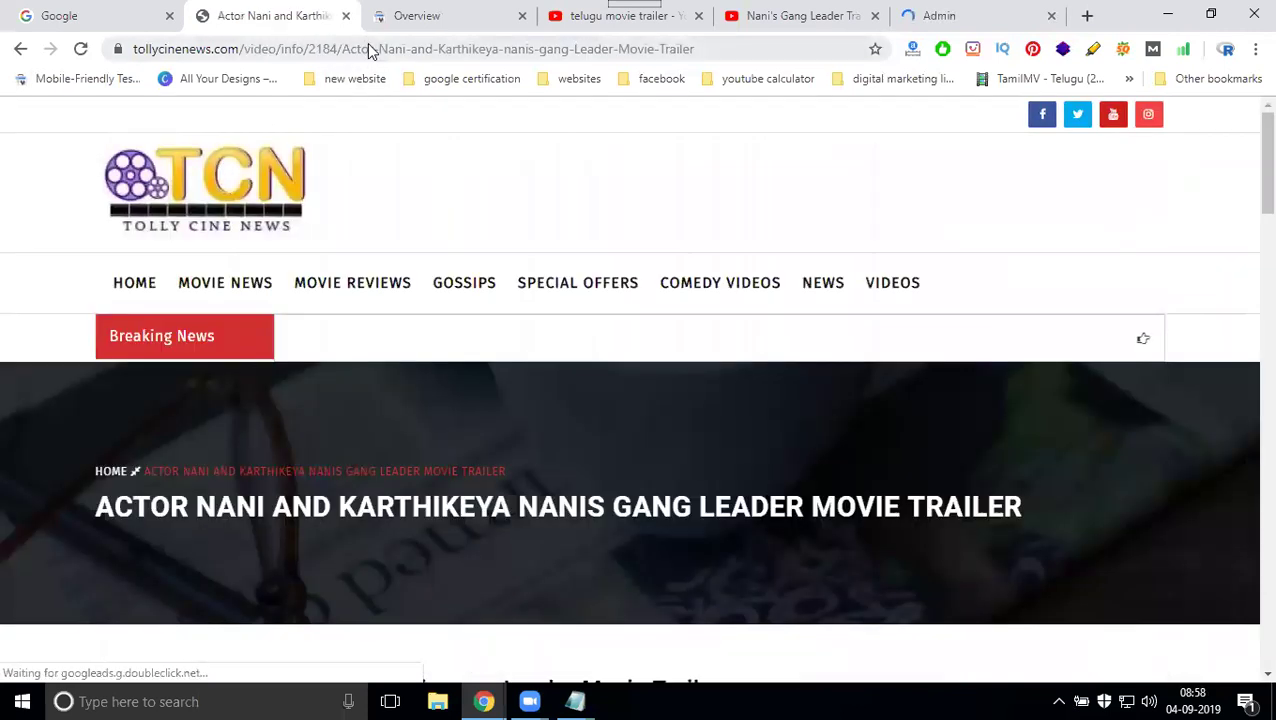
{"action": "left_click", "coordinate": [373, 48]}
{"action": "left_click", "coordinate": [100, 10]}
{"action": "key", "text": "ctrl+v"}
{"action": "key", "text": "Return"}
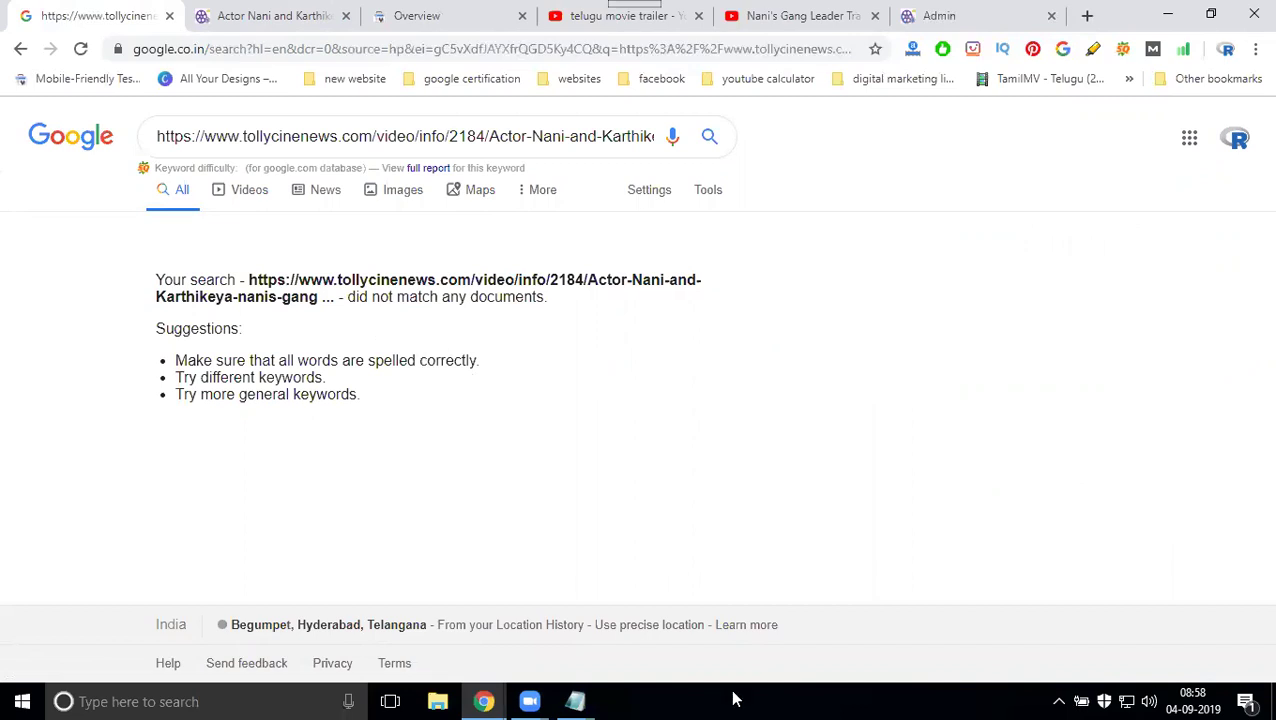
- Open the Sye Raa Narasimha Reddy making video from the Trailers list and search Google for its page URL
{"action": "left_click", "coordinate": [224, 22]}
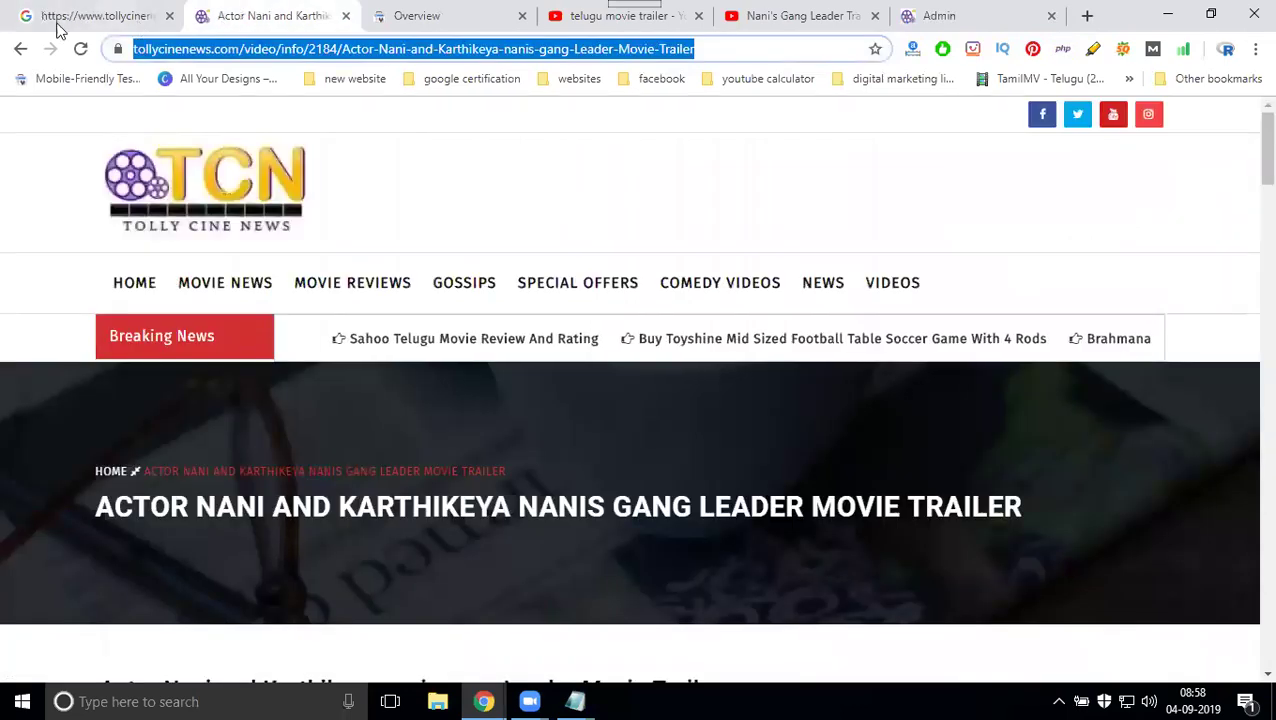
{"action": "scroll", "coordinate": [484, 316], "scroll_direction": "down", "scroll_amount": 3}
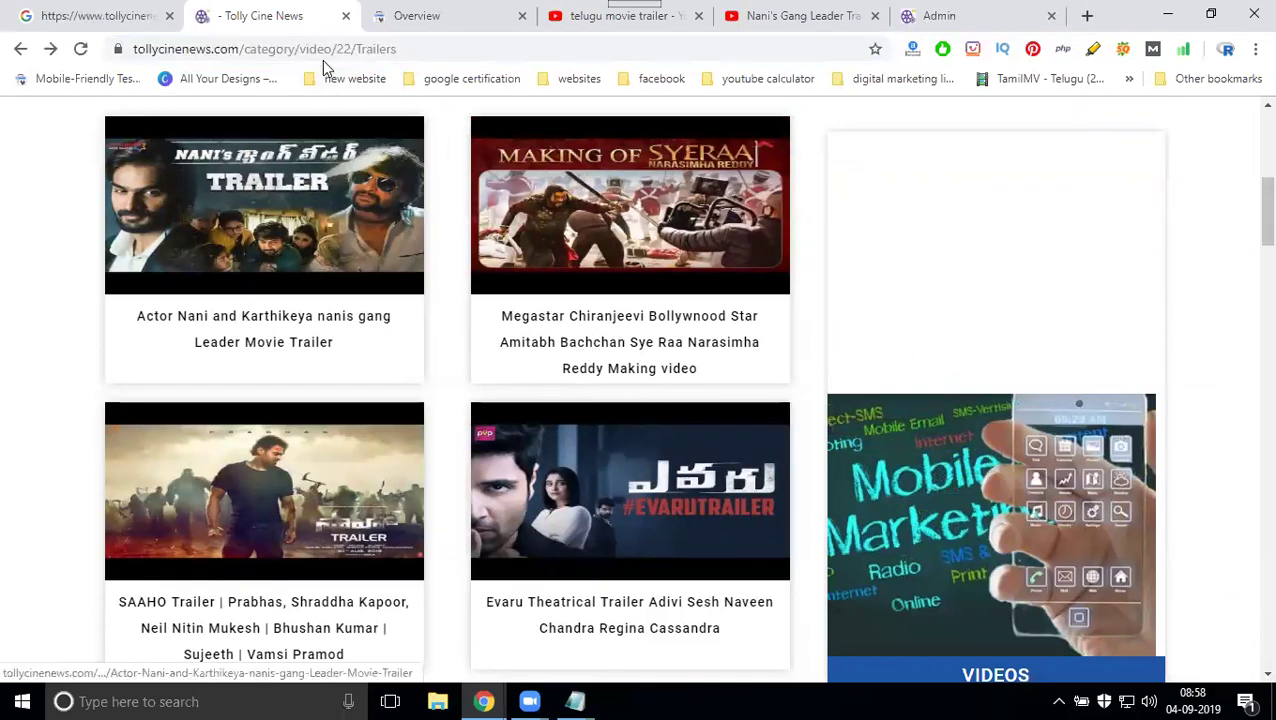
{"action": "left_click", "coordinate": [622, 330]}
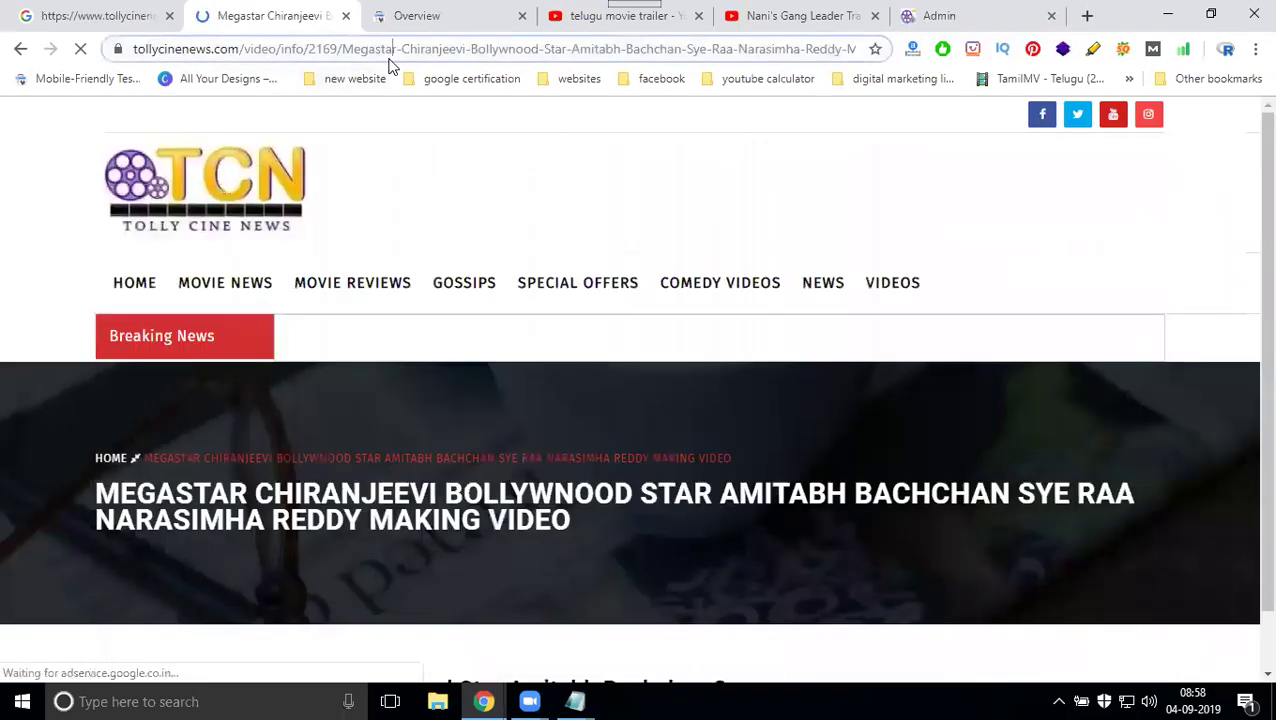
{"action": "left_click", "coordinate": [75, 15]}
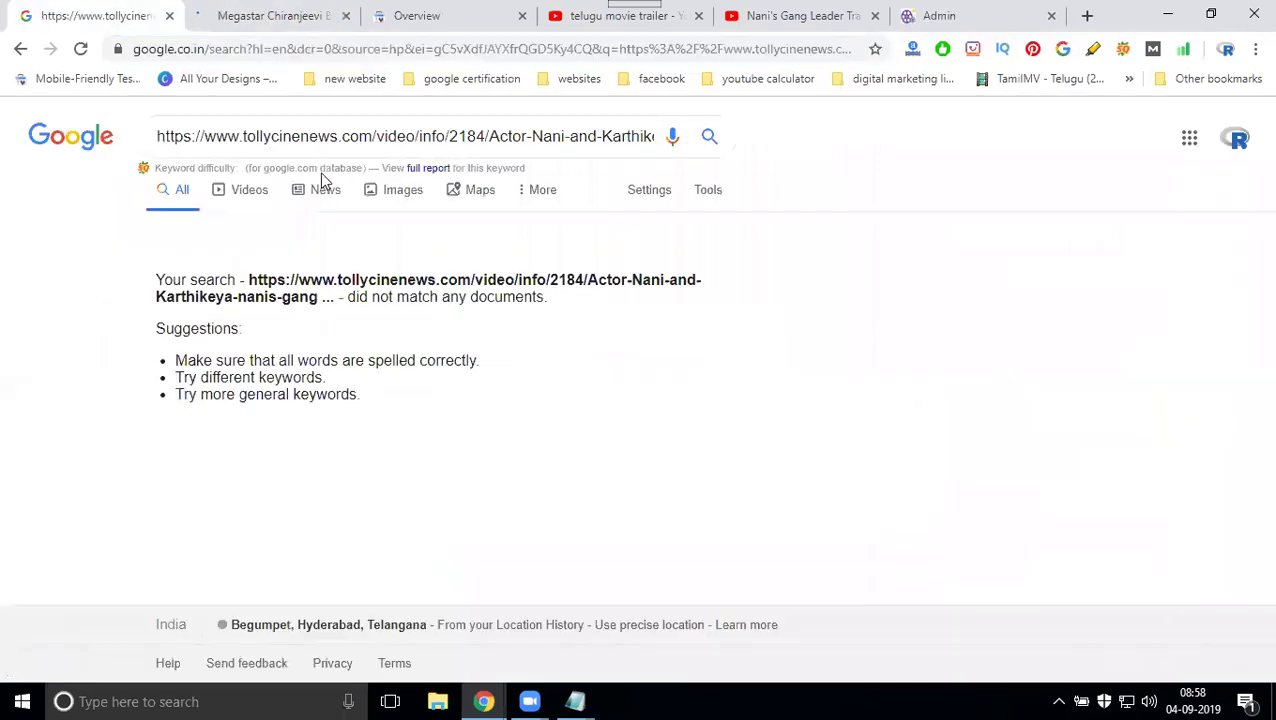
{"action": "triple_click", "coordinate": [326, 136]}
{"action": "key", "text": "ctrl+v"}
{"action": "key", "text": "Return"}
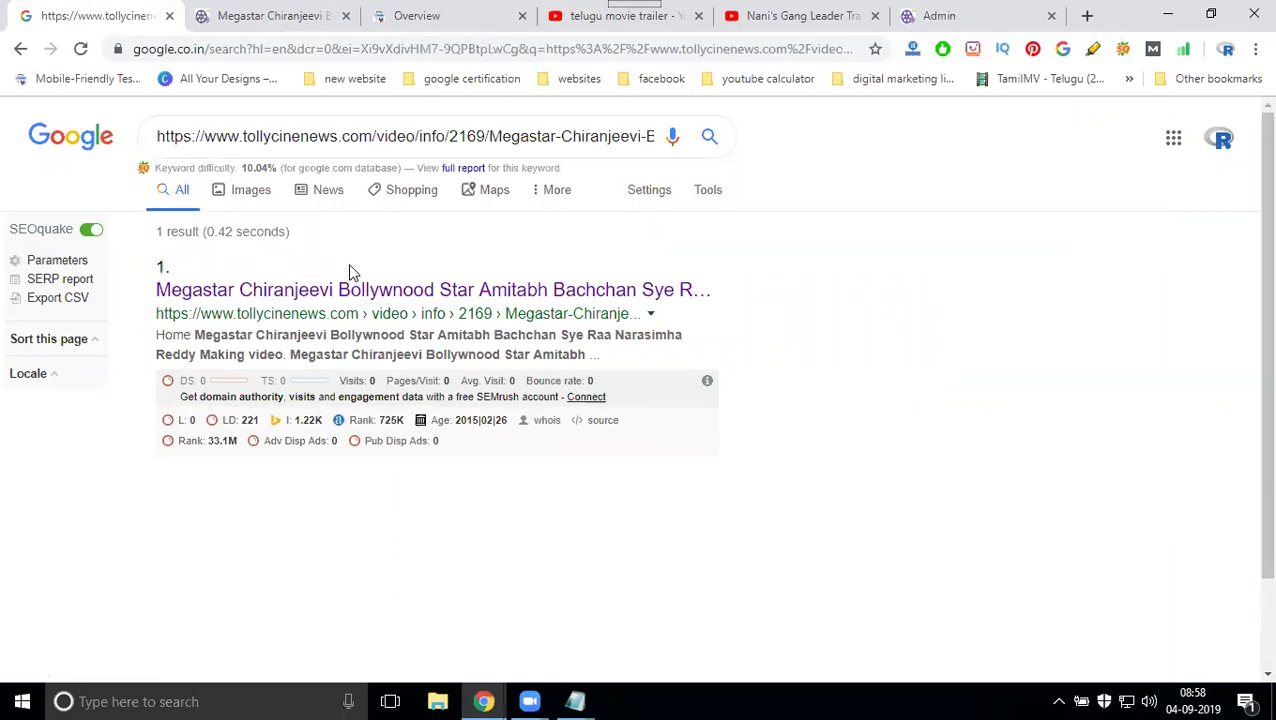
- Return to the Trailers list, reopen the Nani's Gang Leader trailer page and copy its URL
{"action": "left_click", "coordinate": [232, 12]}
{"action": "left_click", "coordinate": [28, 48]}
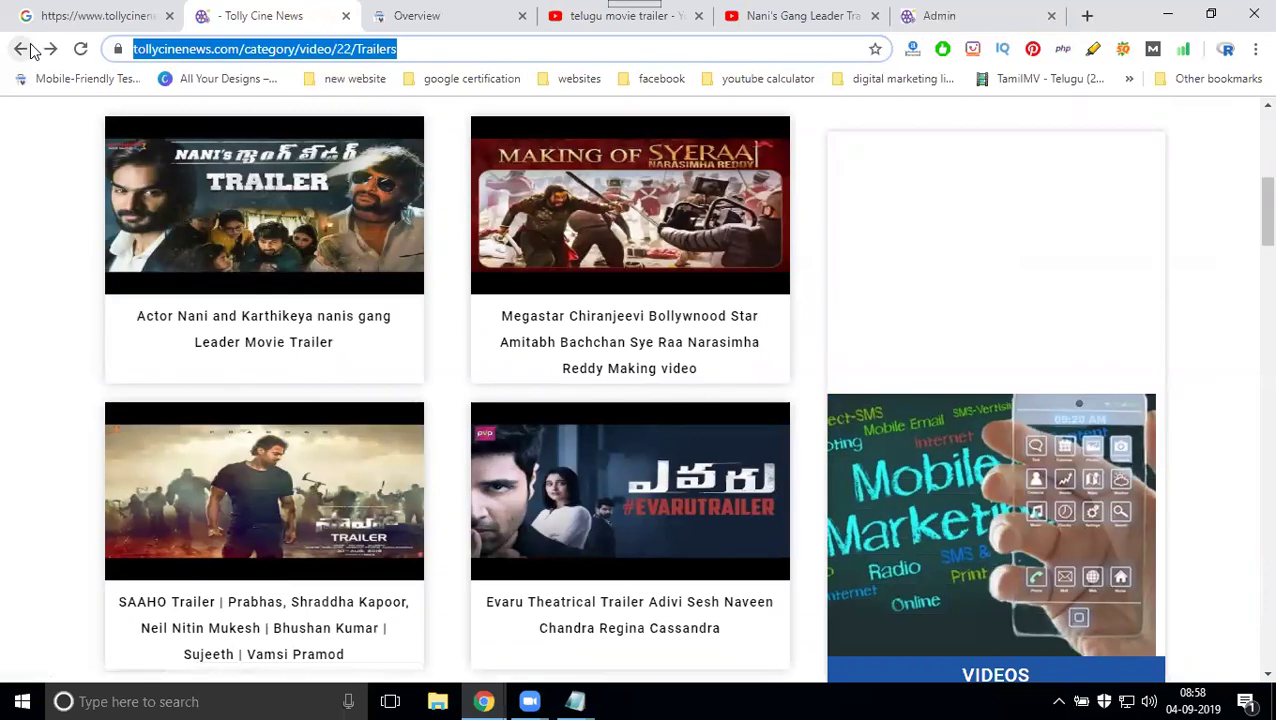
{"action": "left_click", "coordinate": [224, 320]}
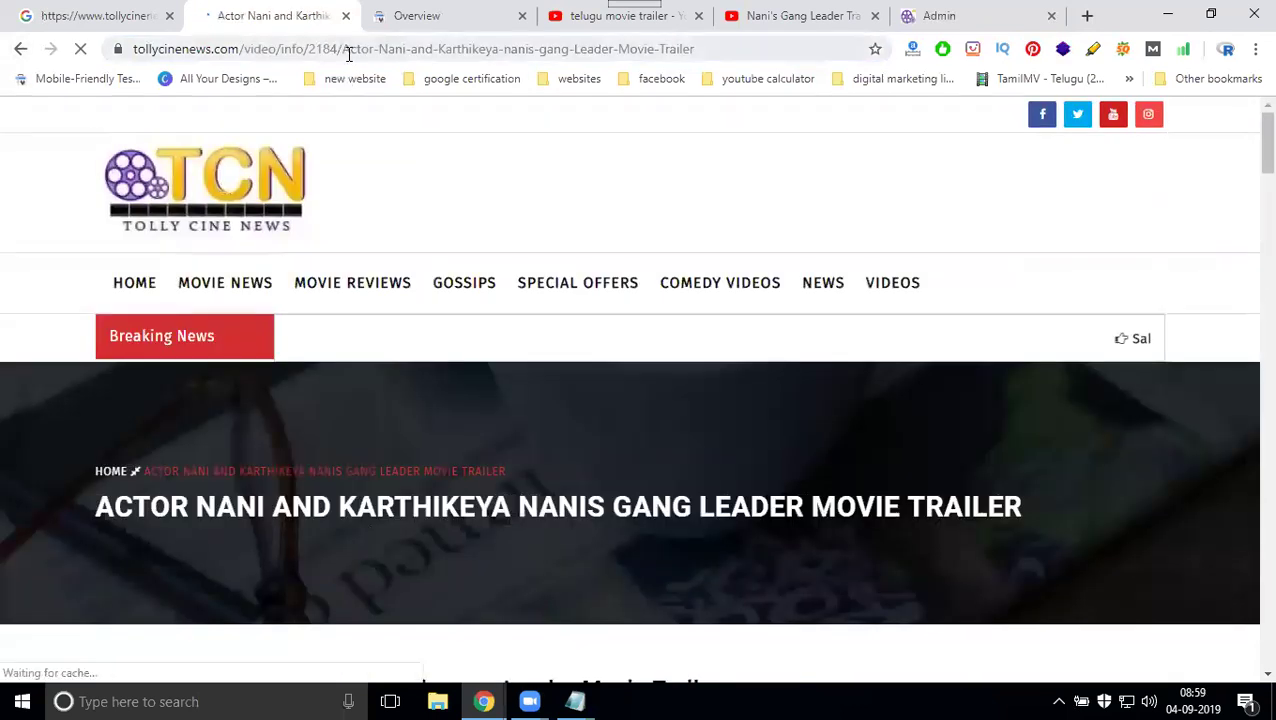
{"action": "left_click", "coordinate": [348, 52]}
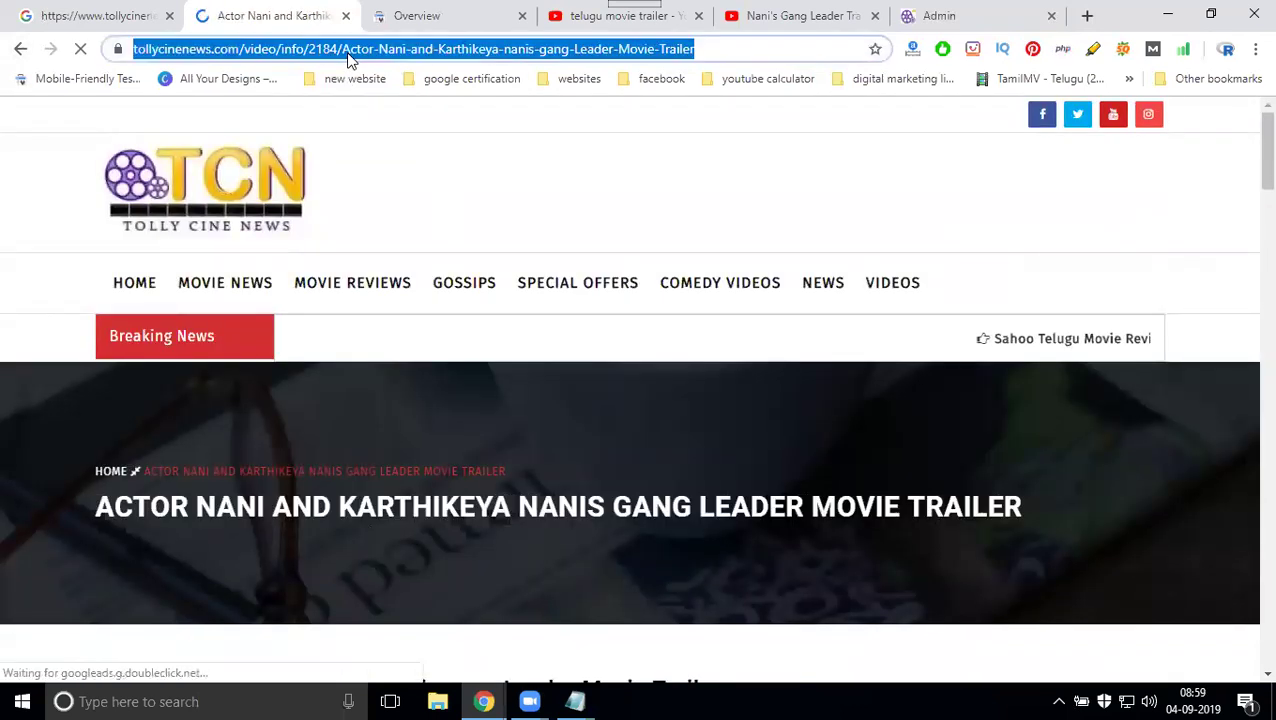
{"action": "left_click", "coordinate": [451, 14]}
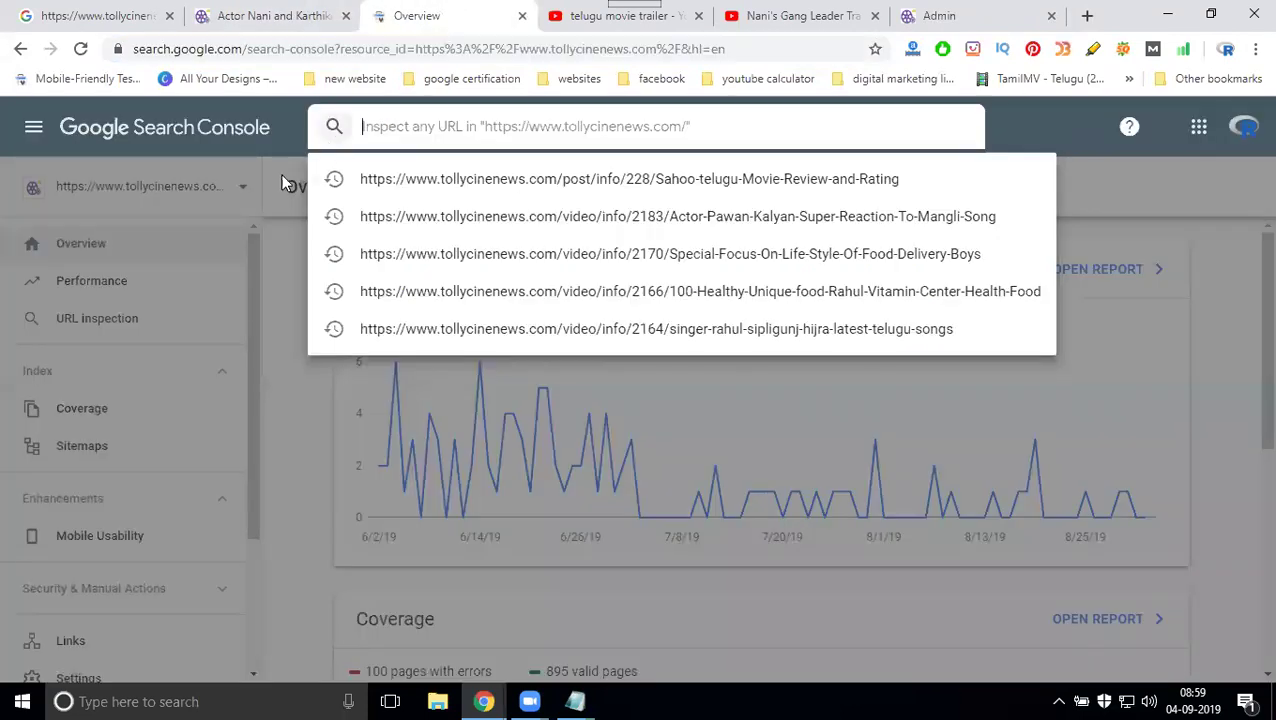
{"action": "left_click", "coordinate": [271, 144]}
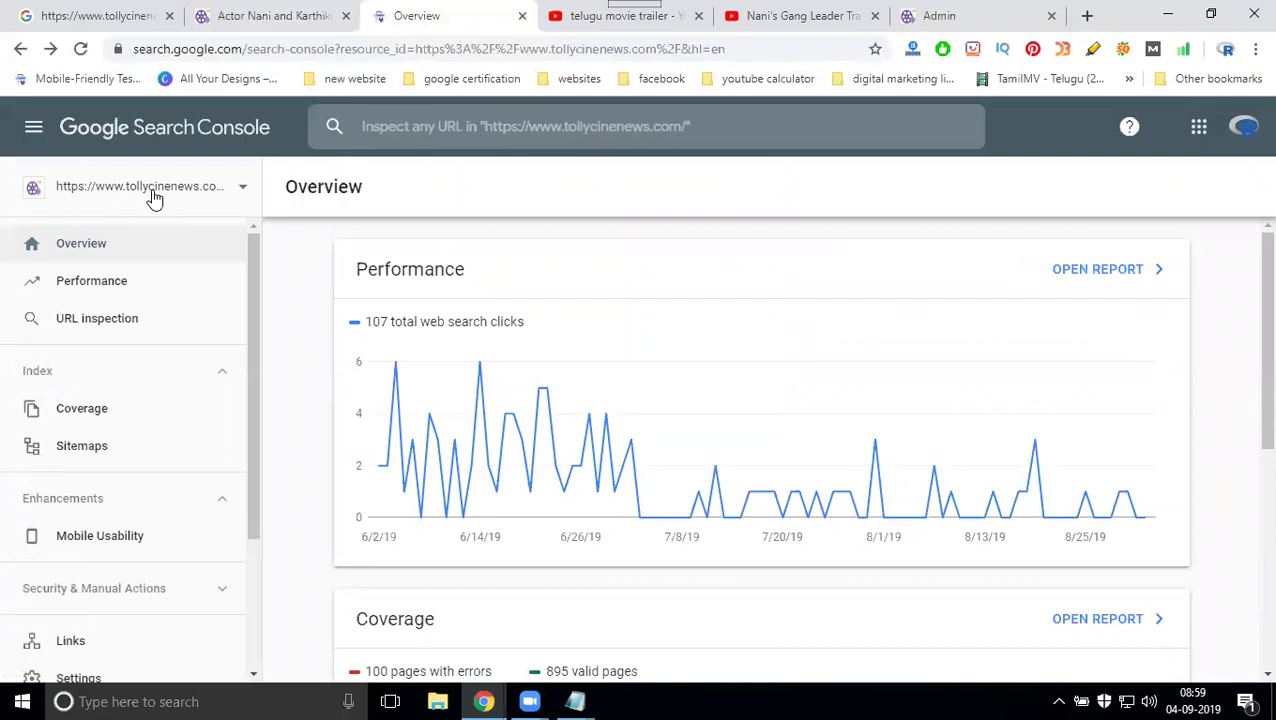
{"action": "left_click", "coordinate": [155, 199]}
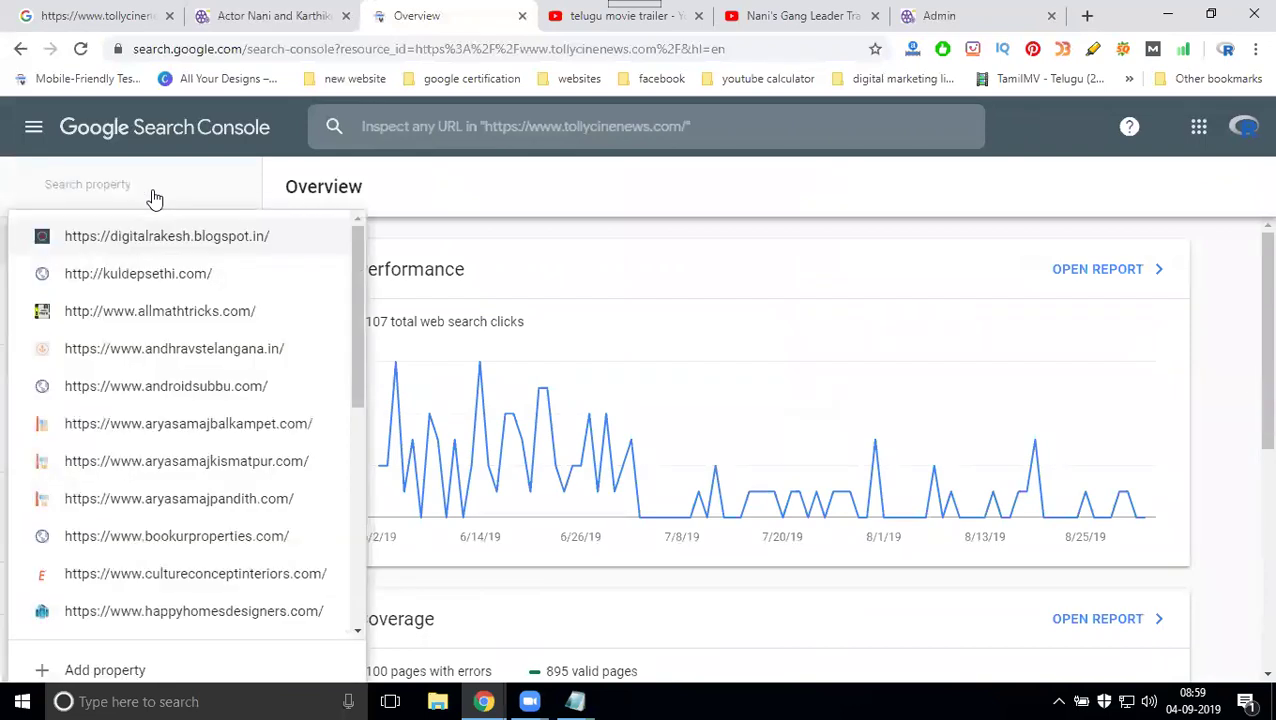
{"action": "type", "text": "toll"}
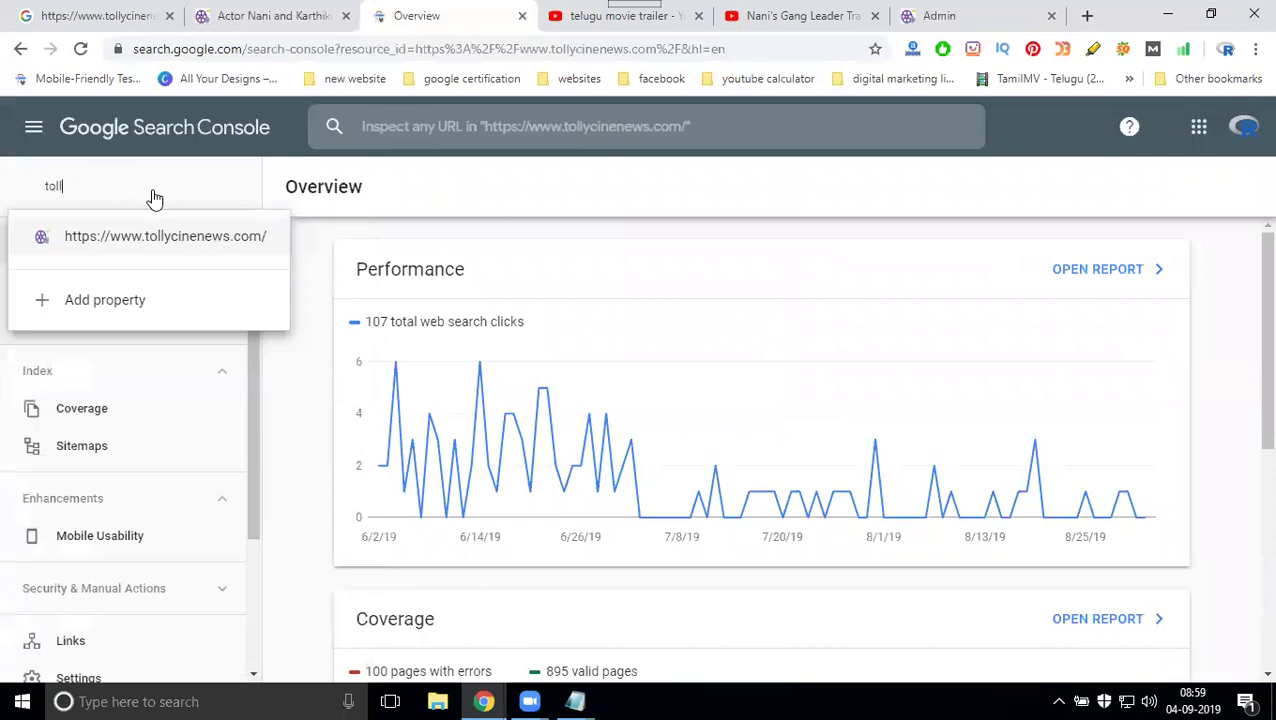
{"action": "left_click", "coordinate": [177, 253]}
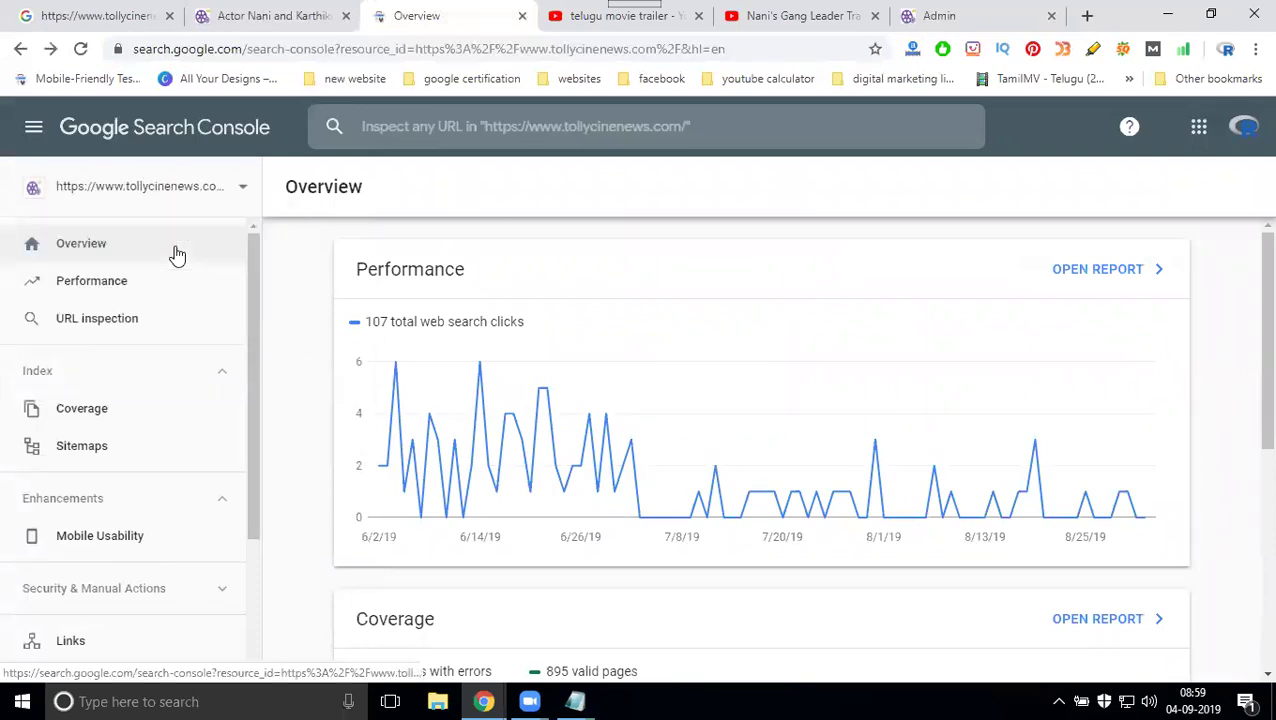
- Inspect the copied trailer page URL in Search Console and request its indexing
{"action": "left_click", "coordinate": [100, 322]}
{"action": "key", "text": "ctrl+v"}
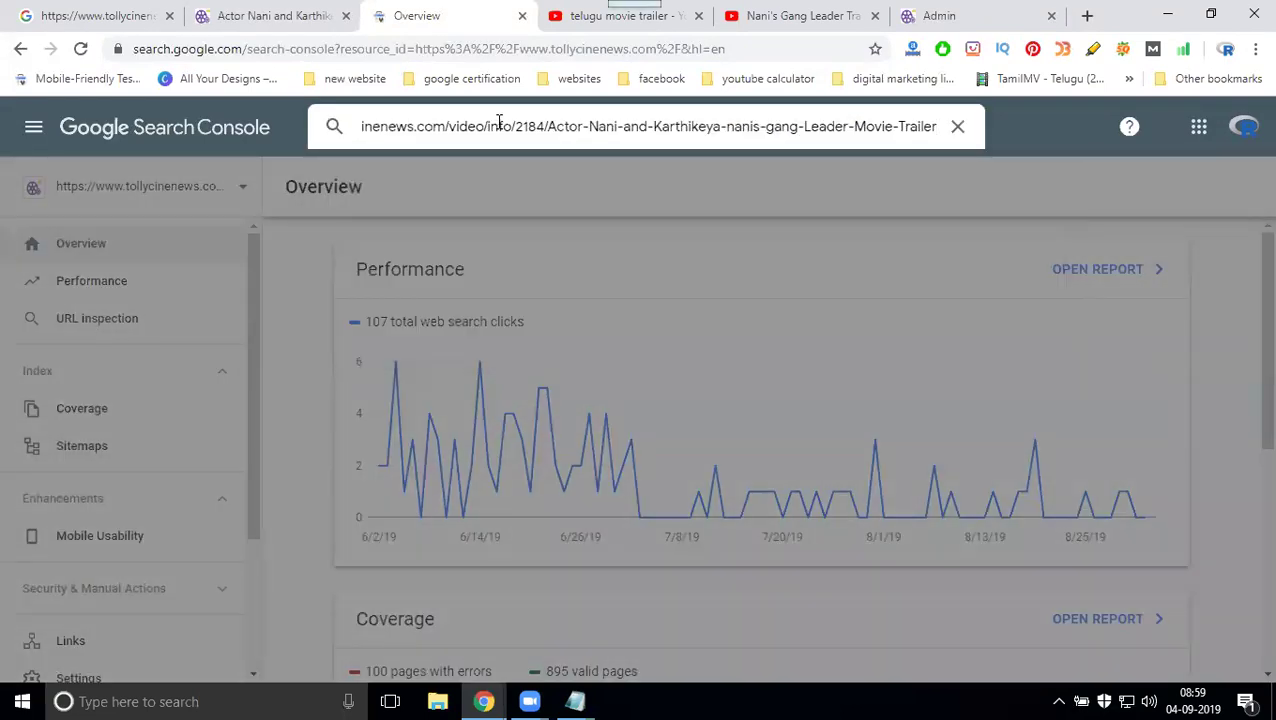
{"action": "key", "text": "Return"}
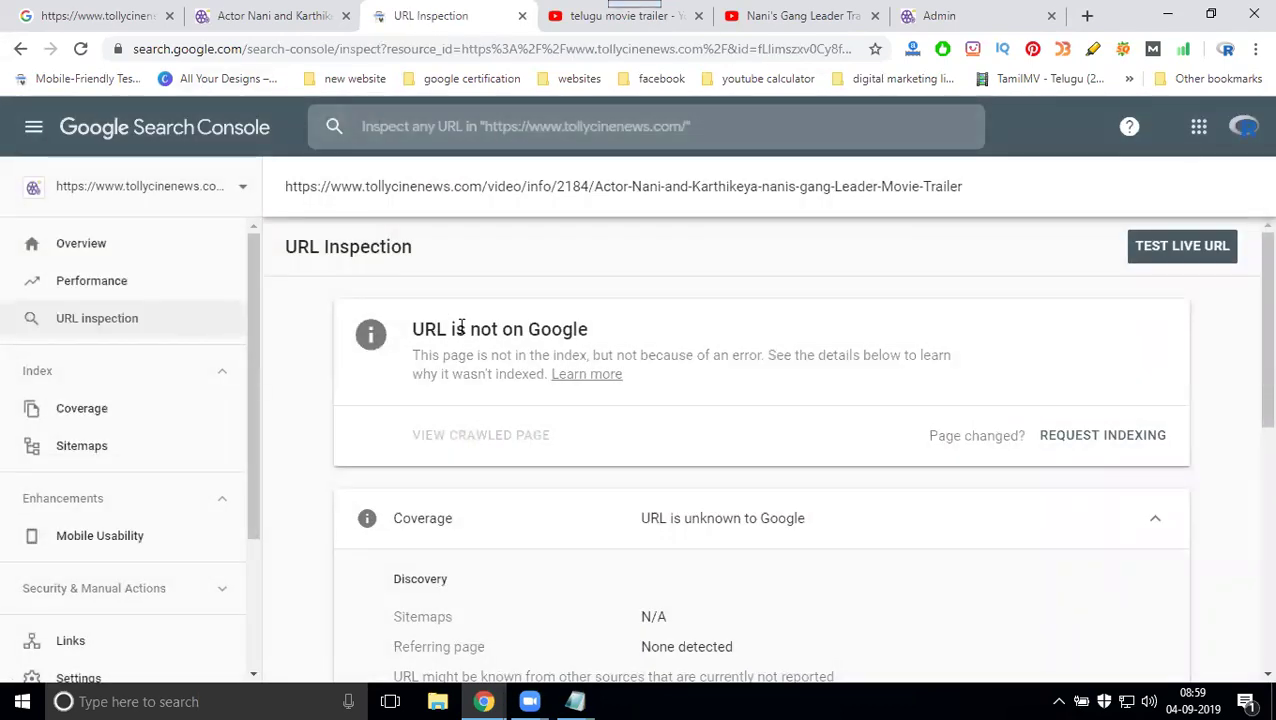
{"action": "left_click", "coordinate": [1066, 436]}
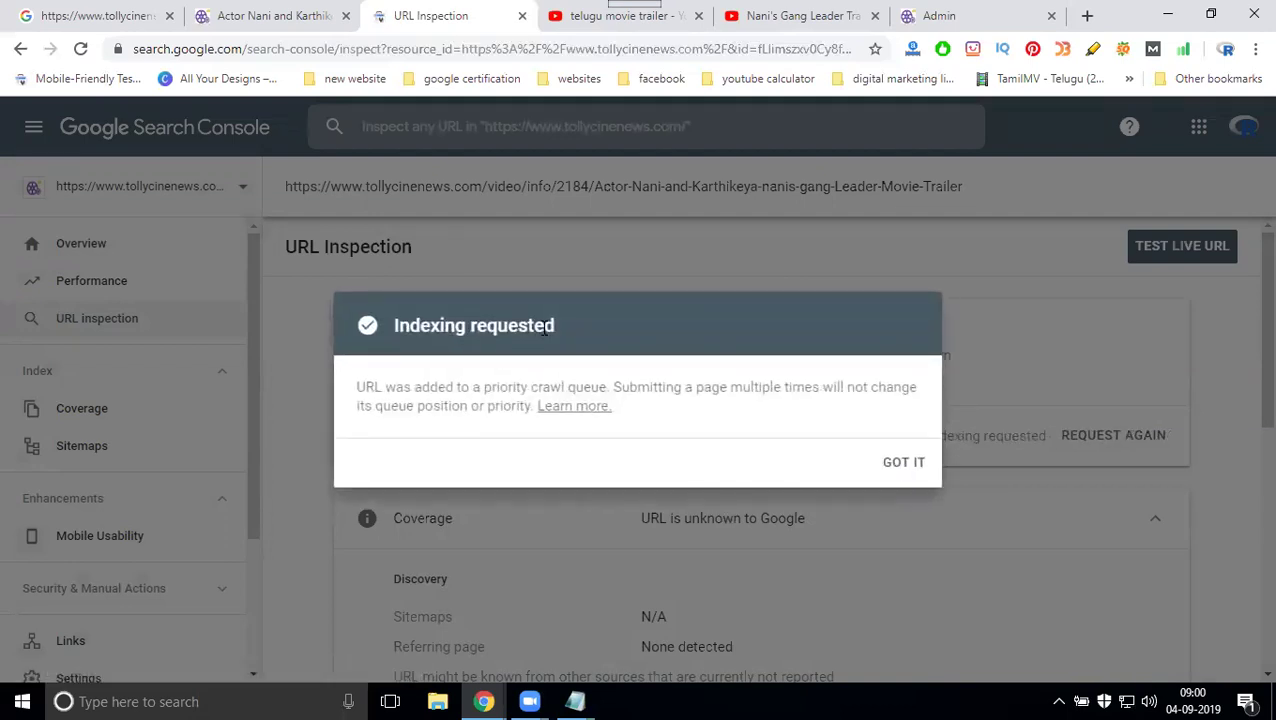
{"action": "left_click", "coordinate": [884, 459]}
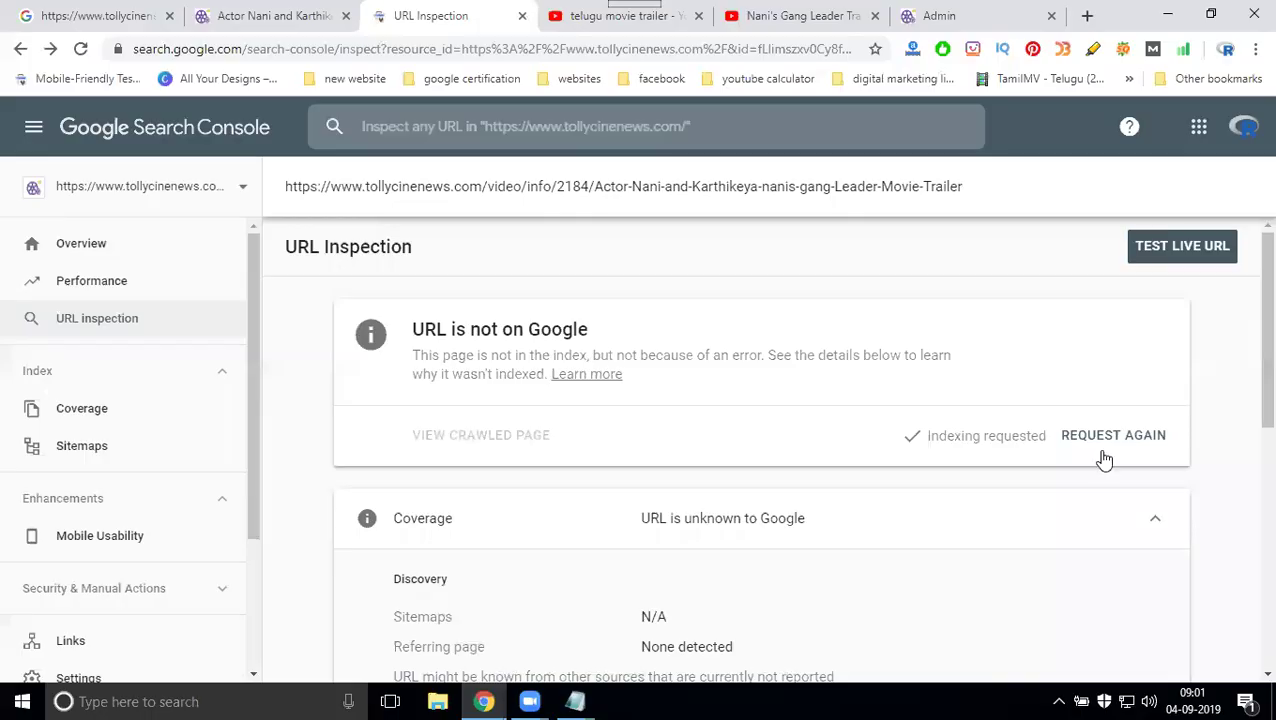
- Run a live test of the trailer page URL and review its availability and mobile usability results
{"action": "left_click", "coordinate": [1183, 250]}
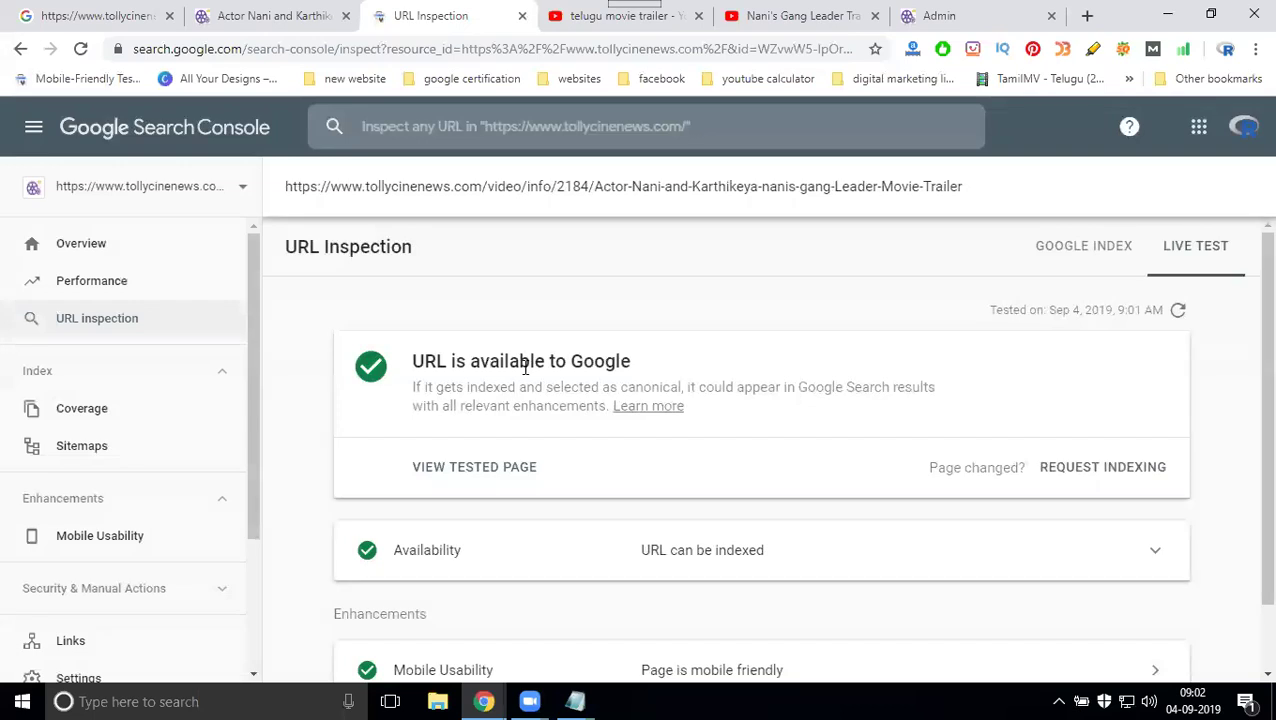
{"action": "scroll", "coordinate": [593, 390], "scroll_direction": "down", "scroll_amount": 1}
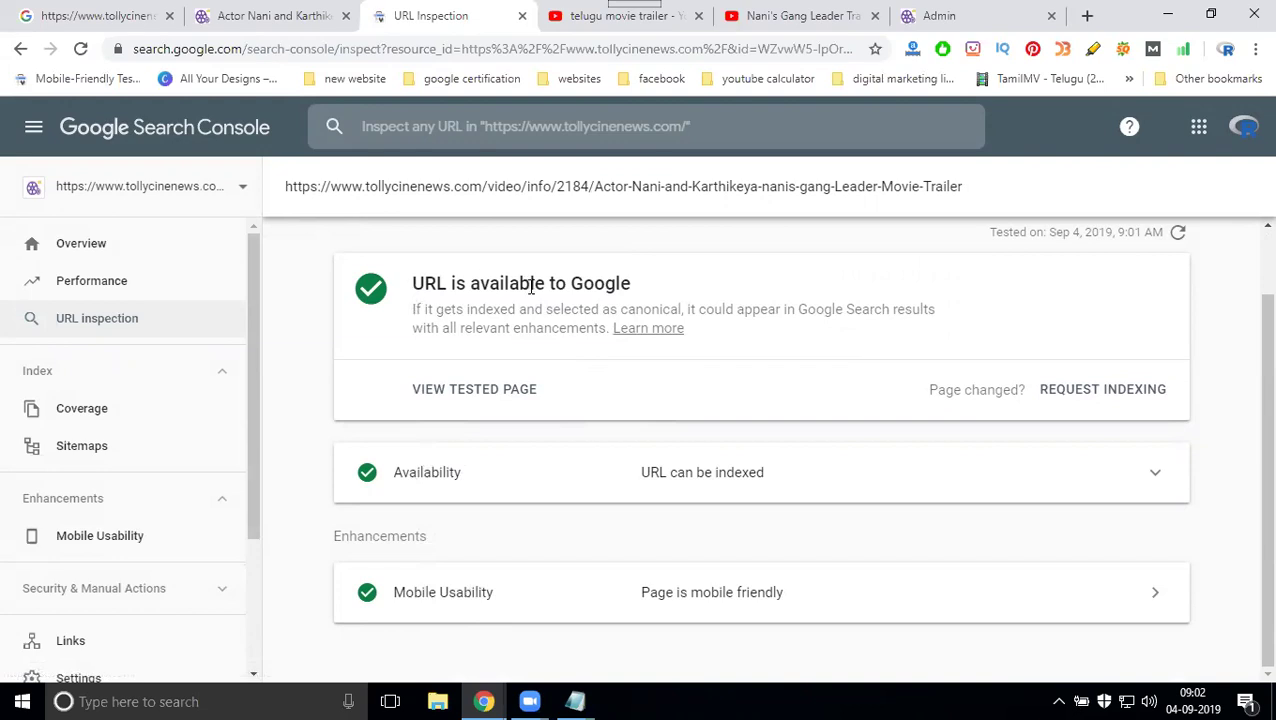
- Go back to the trailer's page on Tolly Cine News and reload it
{"action": "left_click", "coordinate": [126, 21]}
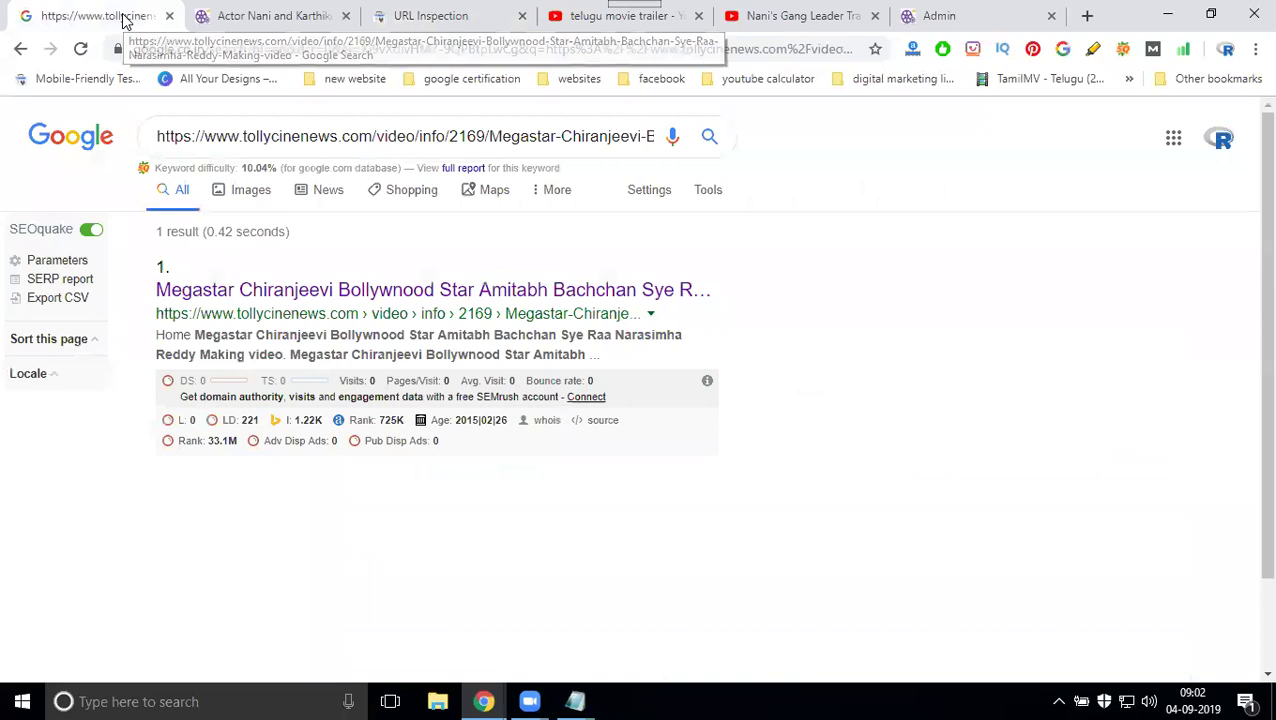
{"action": "left_click", "coordinate": [290, 13]}
{"action": "left_click", "coordinate": [82, 49]}
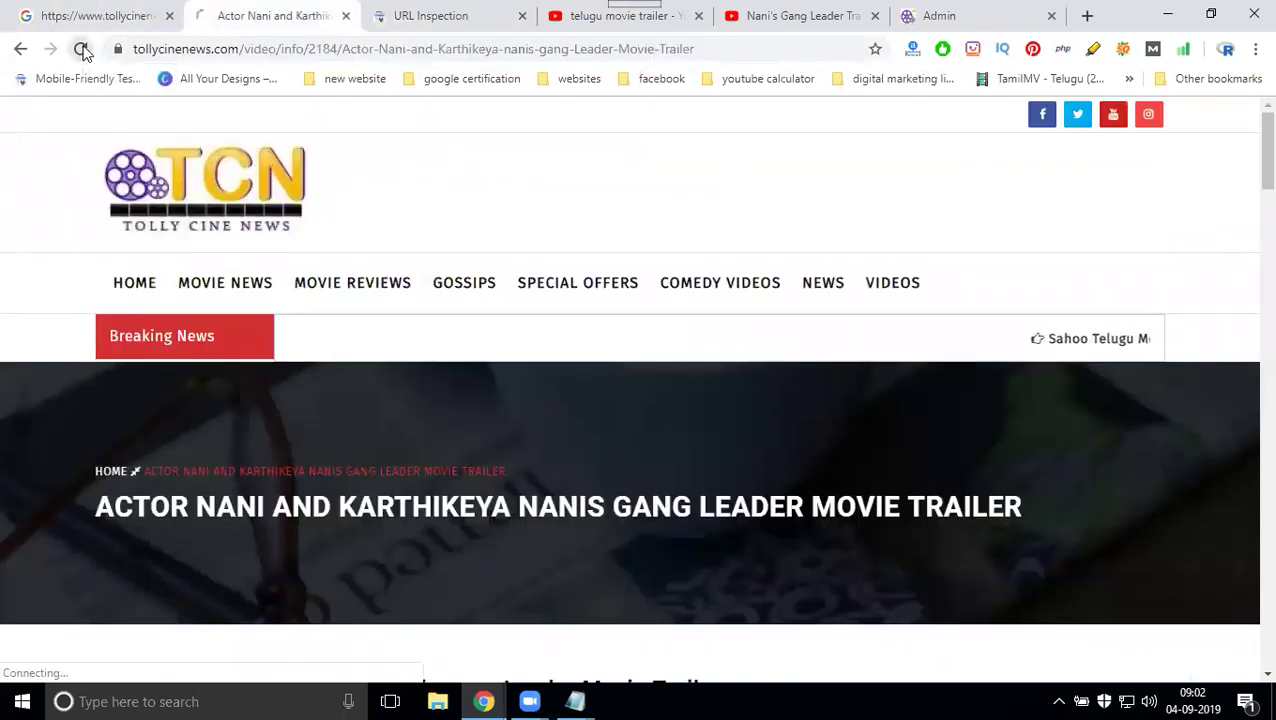